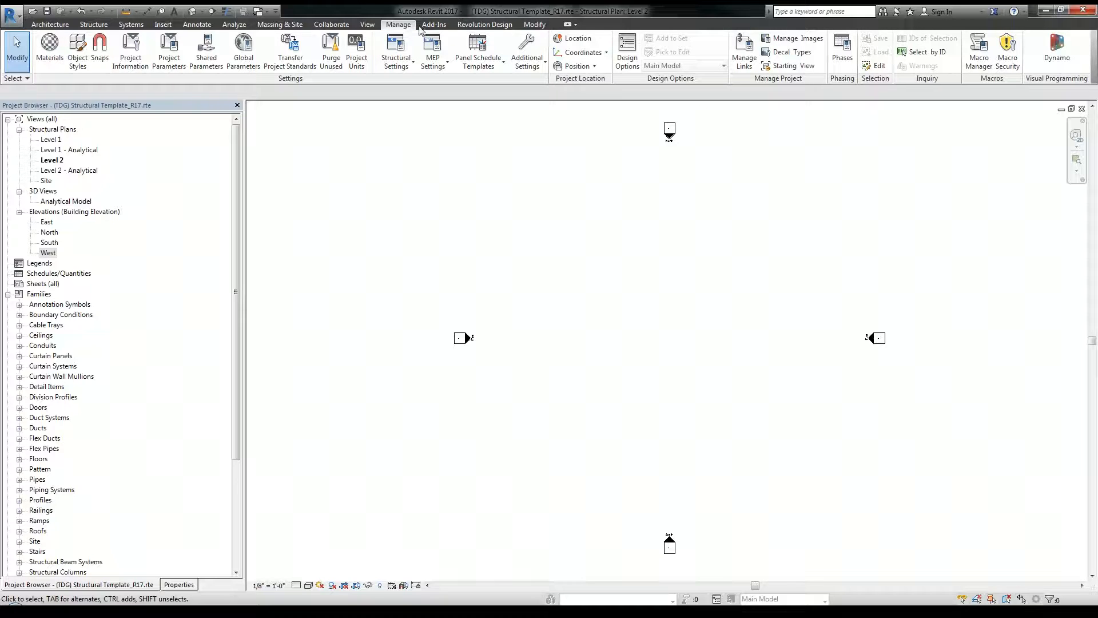
Step: Open the Line Styles settings and look over the existing line subcategories from Area Boundary to Wide Lines
click(533, 64)
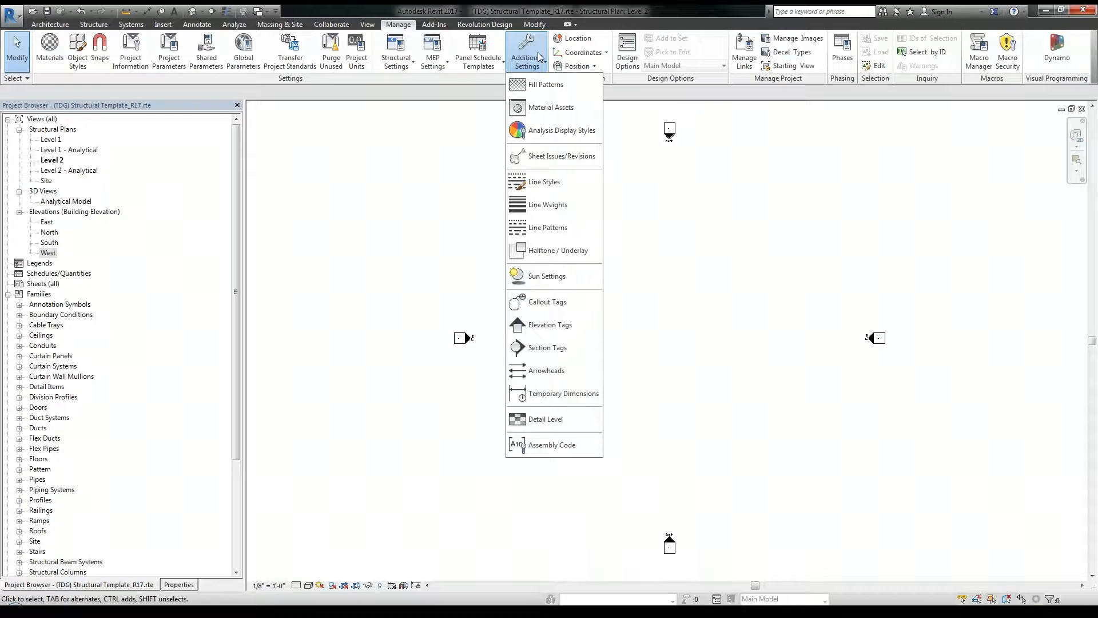
click(543, 183)
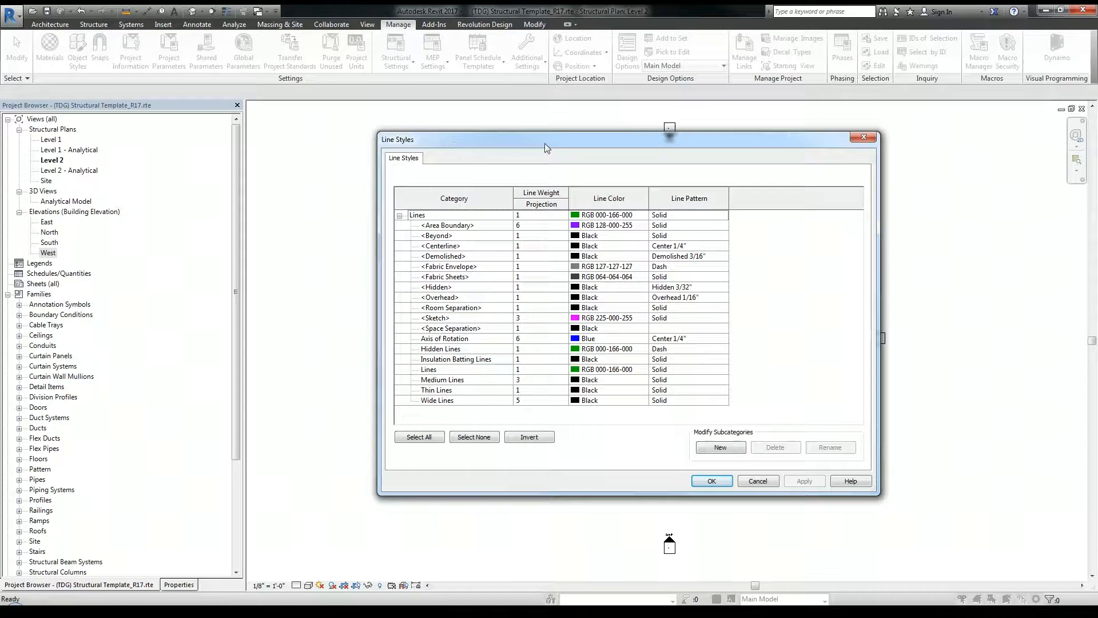
click(399, 216)
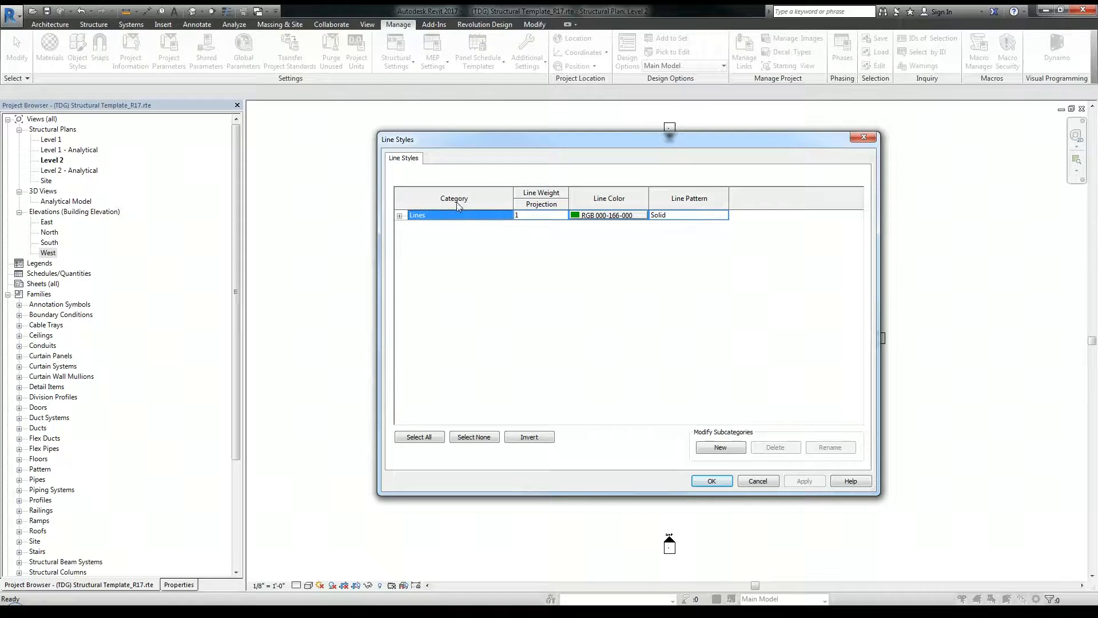
click(399, 216)
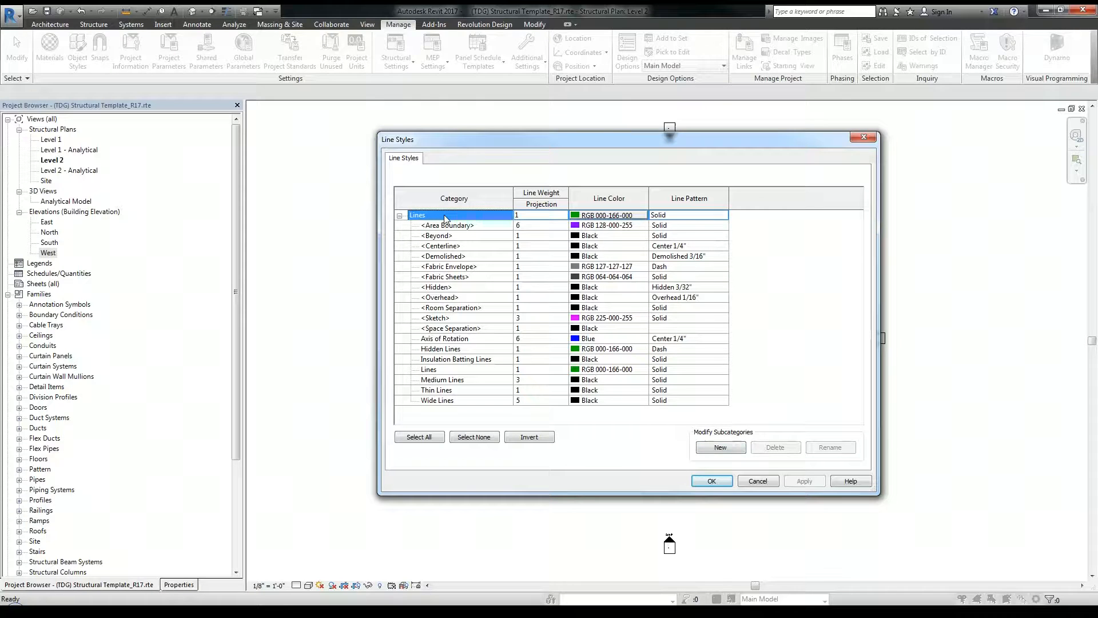
shift+click(464, 400)
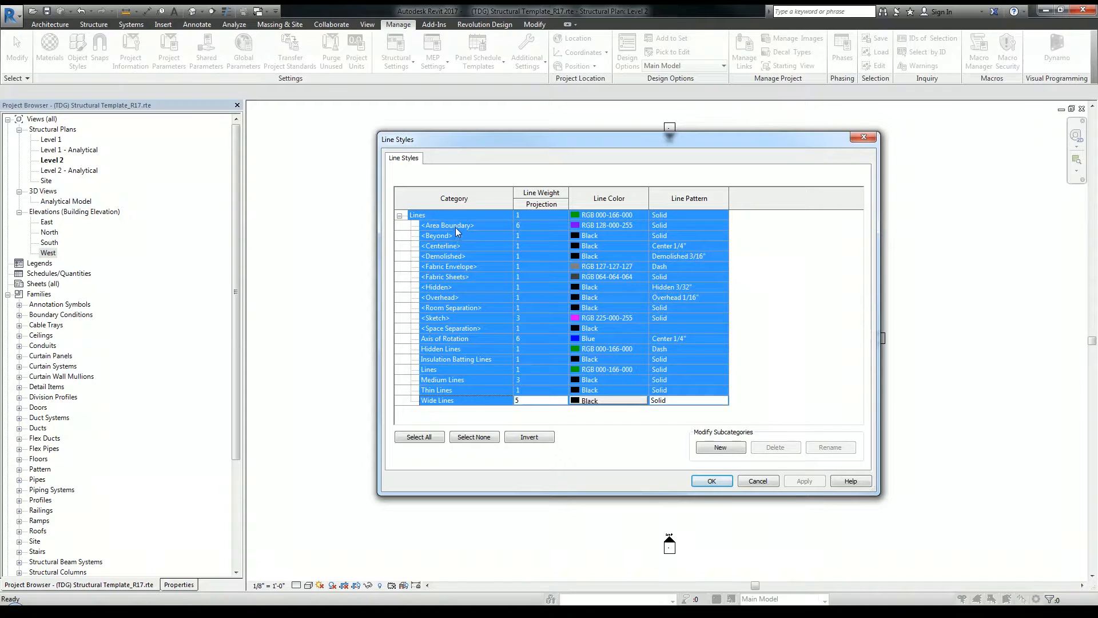
click(455, 227)
click(452, 402)
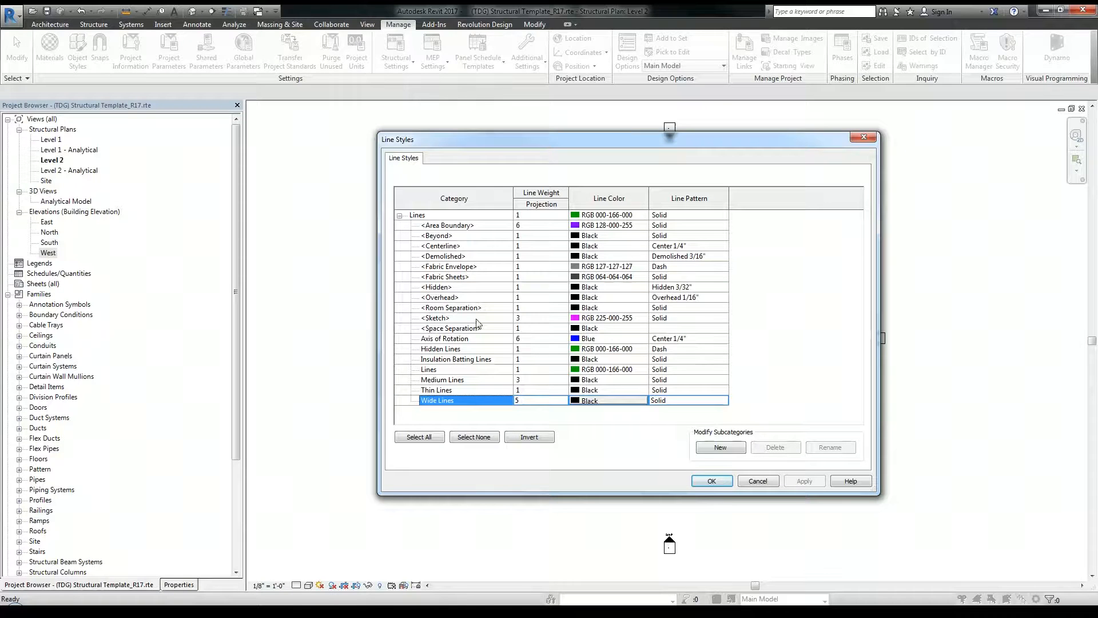
Step: Create a new Lines subcategory named S-PEN-1, keeping its projection line weight at 1
click(729, 448)
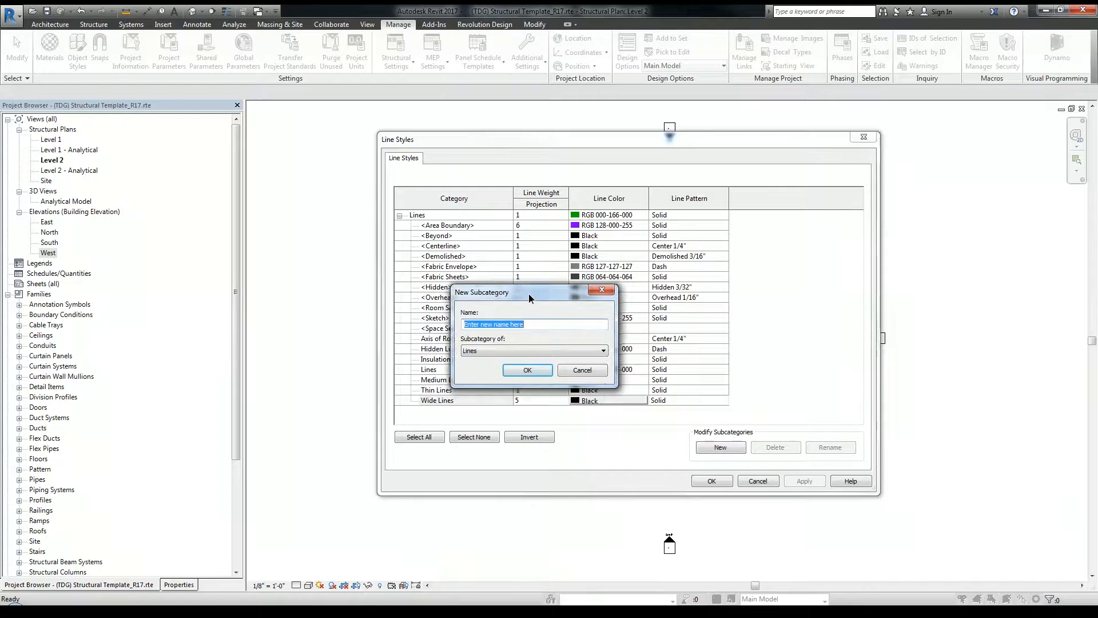
drag(528, 294, 547, 283)
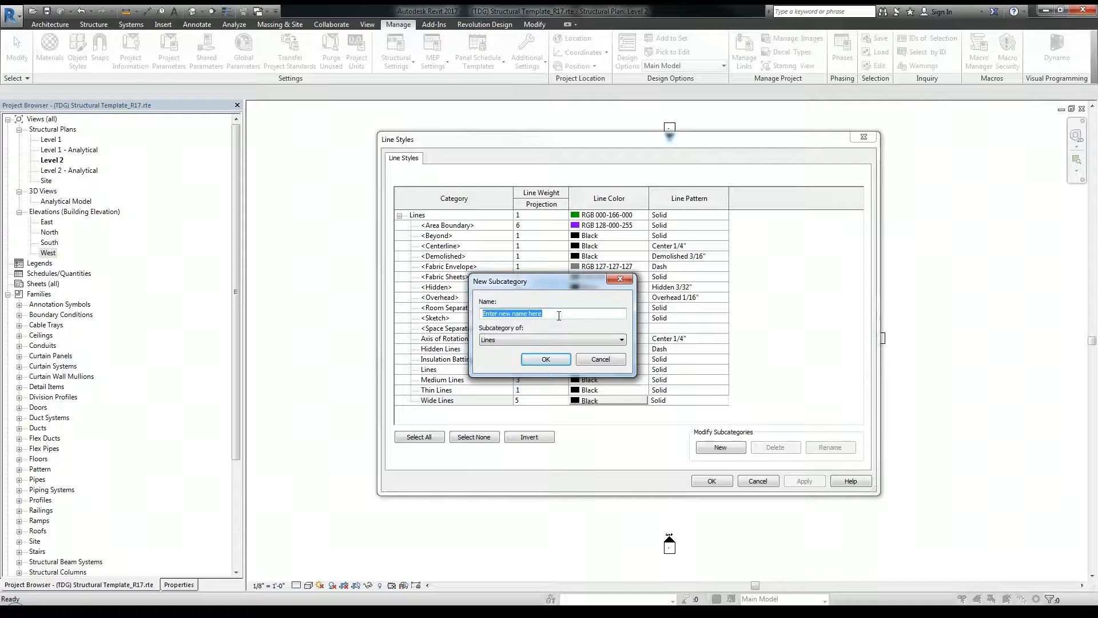
key(Caps_Lock)
text(S-PEN-1)
click(552, 359)
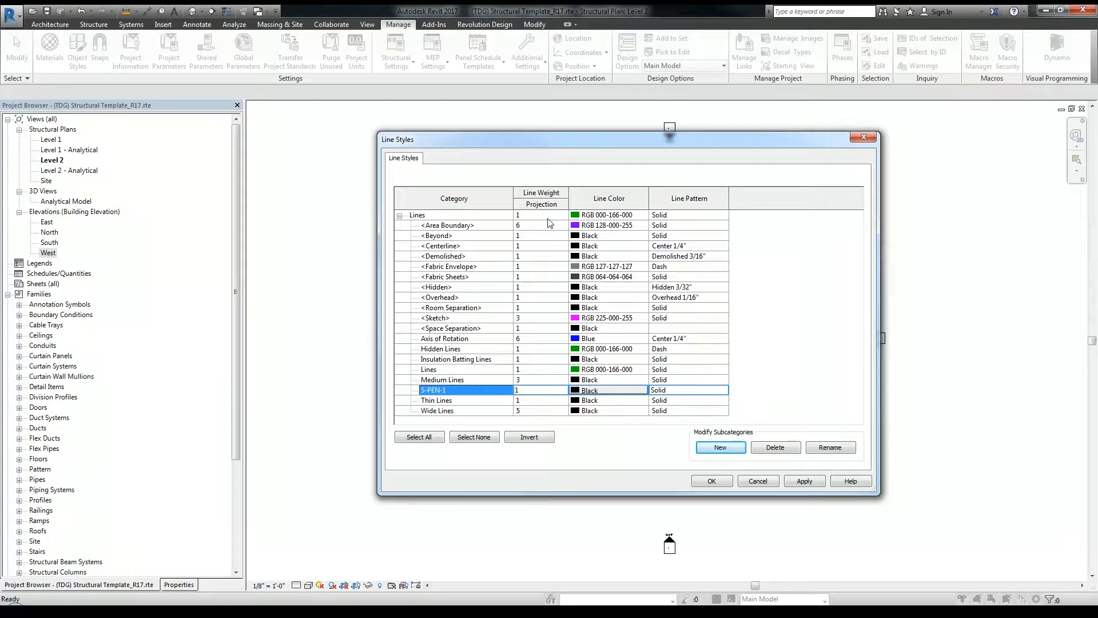
click(529, 392)
Step: Create a new Lines subcategory named S-PEN-2 and set its projection line weight to 2
click(725, 449)
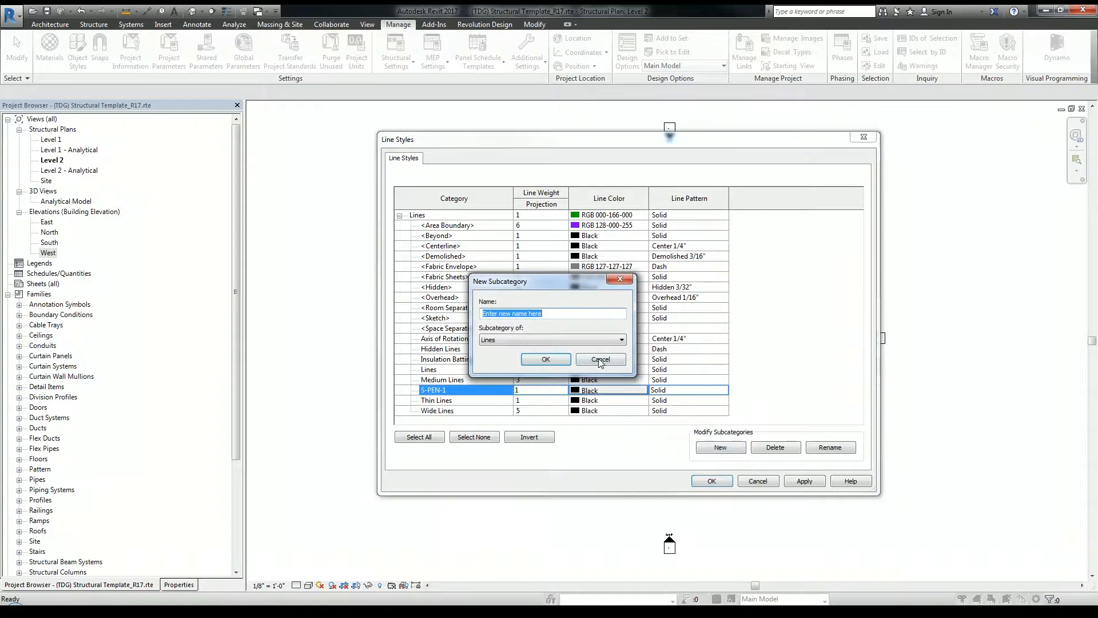
text(S-)
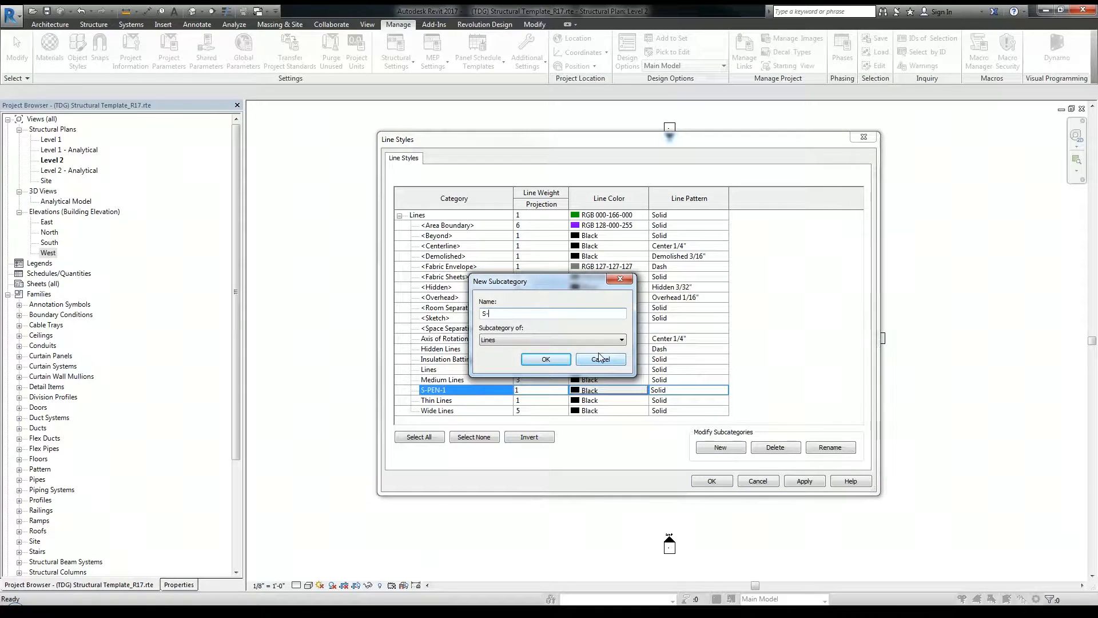
text(PEN-2)
click(554, 361)
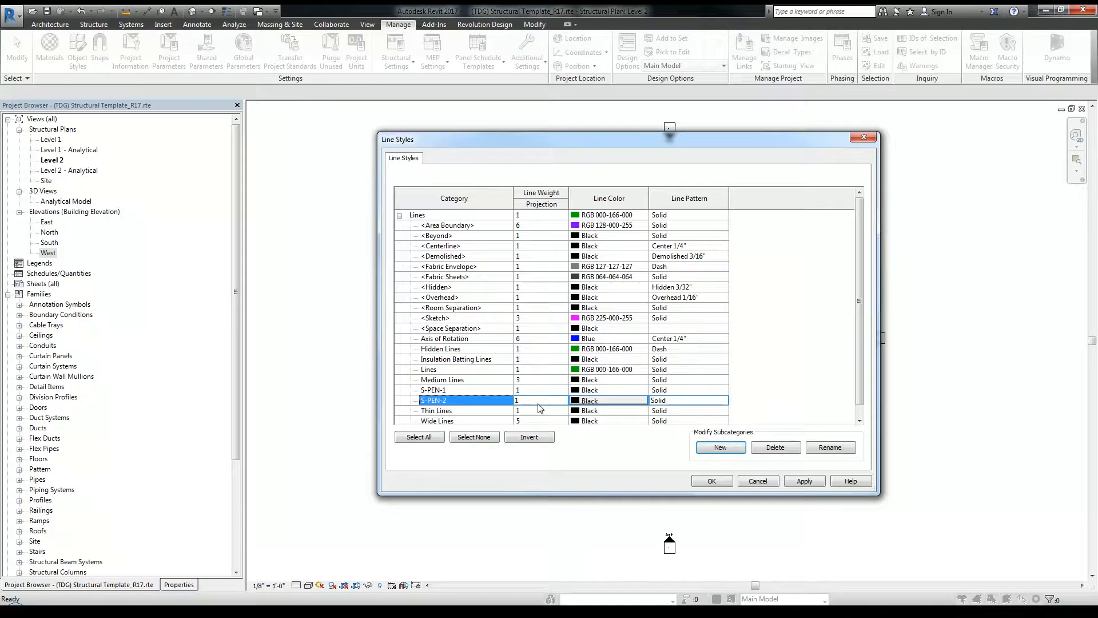
click(539, 402)
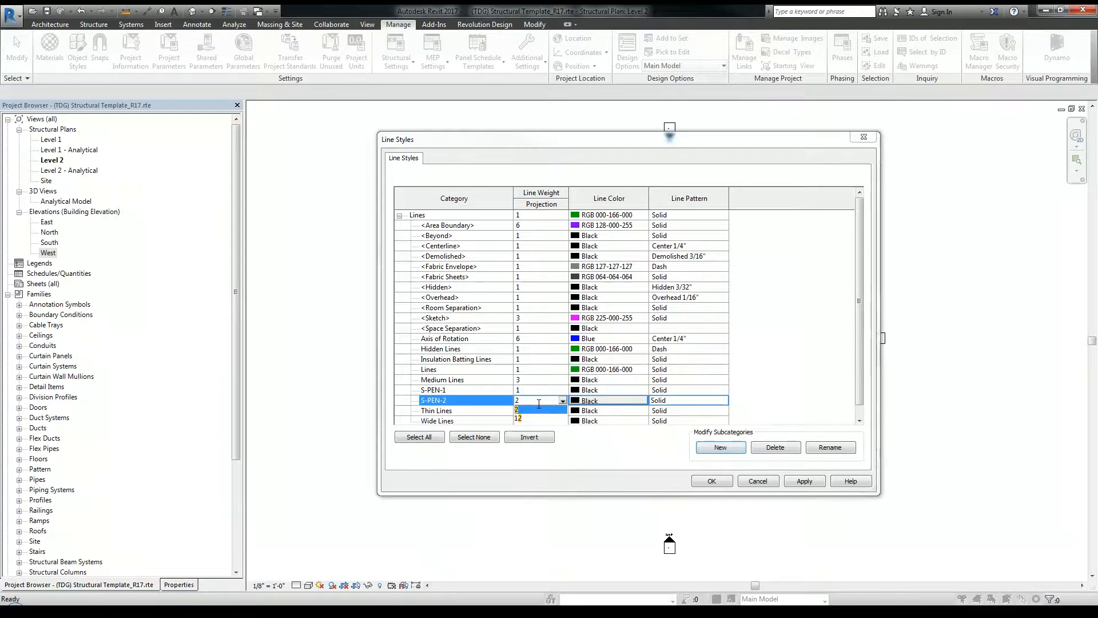
text(2)
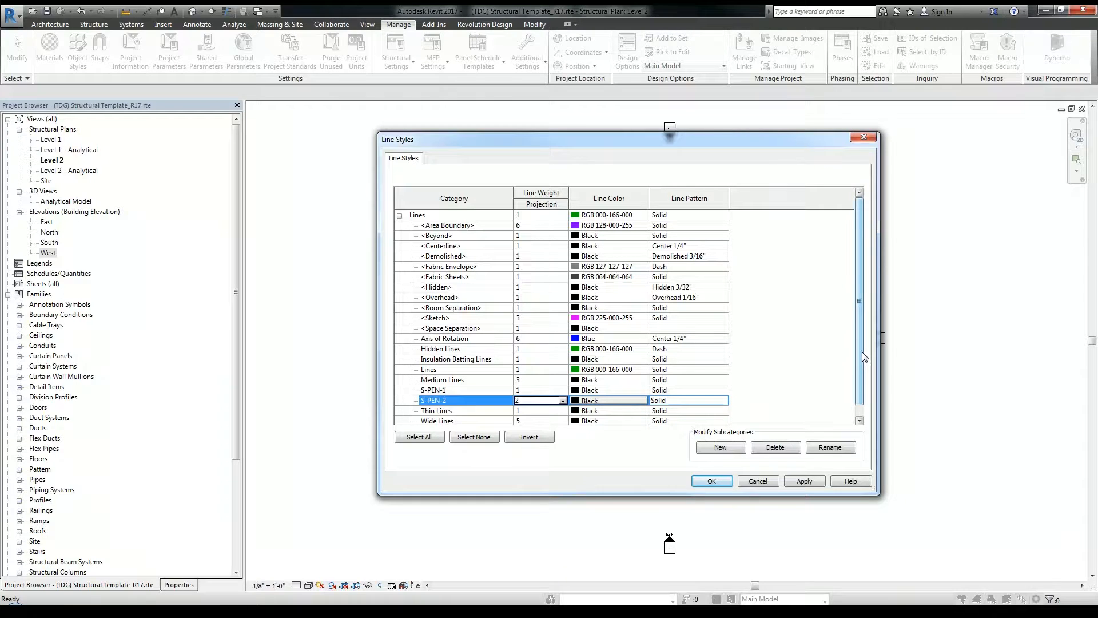
Step: Add the line subcategories S-PEN-3 through S-PEN-9 with matching projection line weights 3 to 9
scroll(864, 357, down, 1)
click(720, 447)
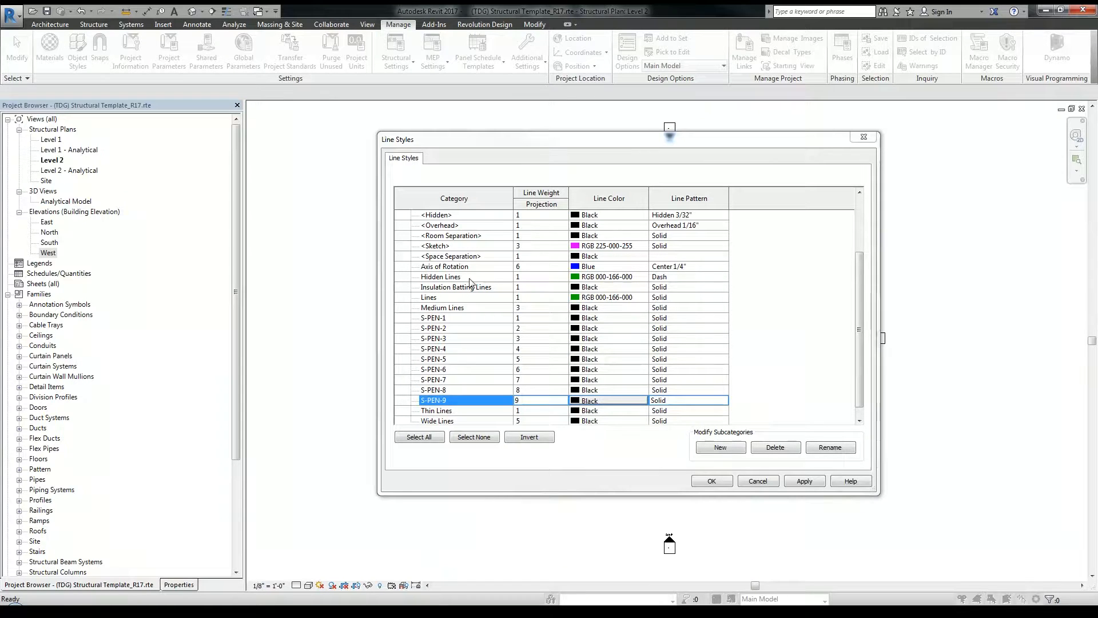
click(565, 148)
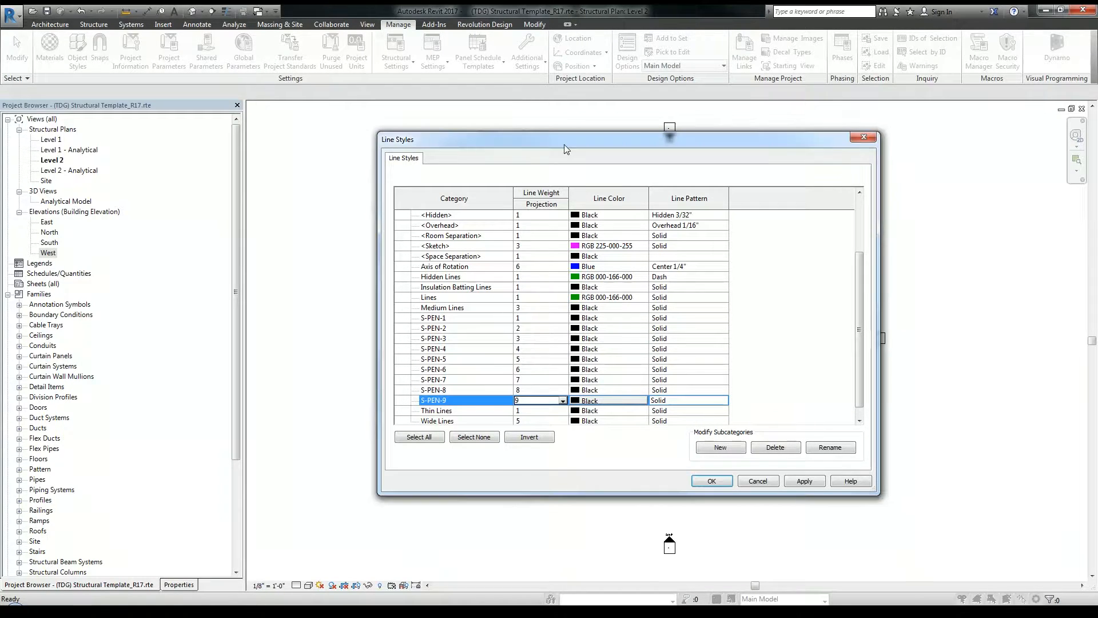
Step: Compare the S-PEN-1 to S-PEN-9 line styles with the CAD_Screenshot.png reference in Windows Live Photo Gallery, returning to the Line Styles settings
click(455, 319)
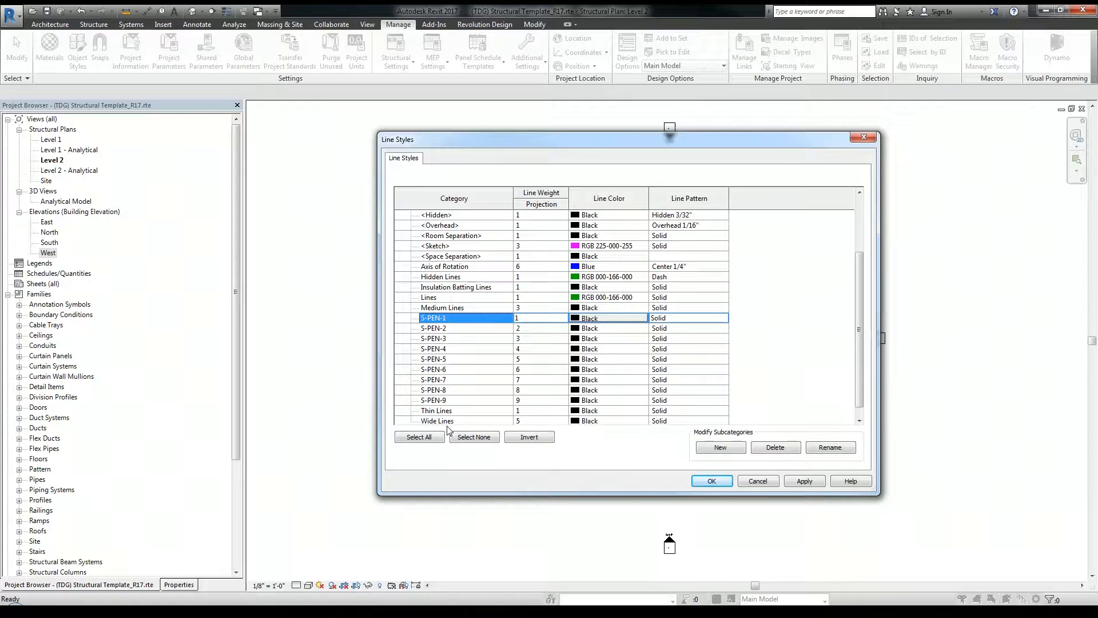
shift+click(461, 400)
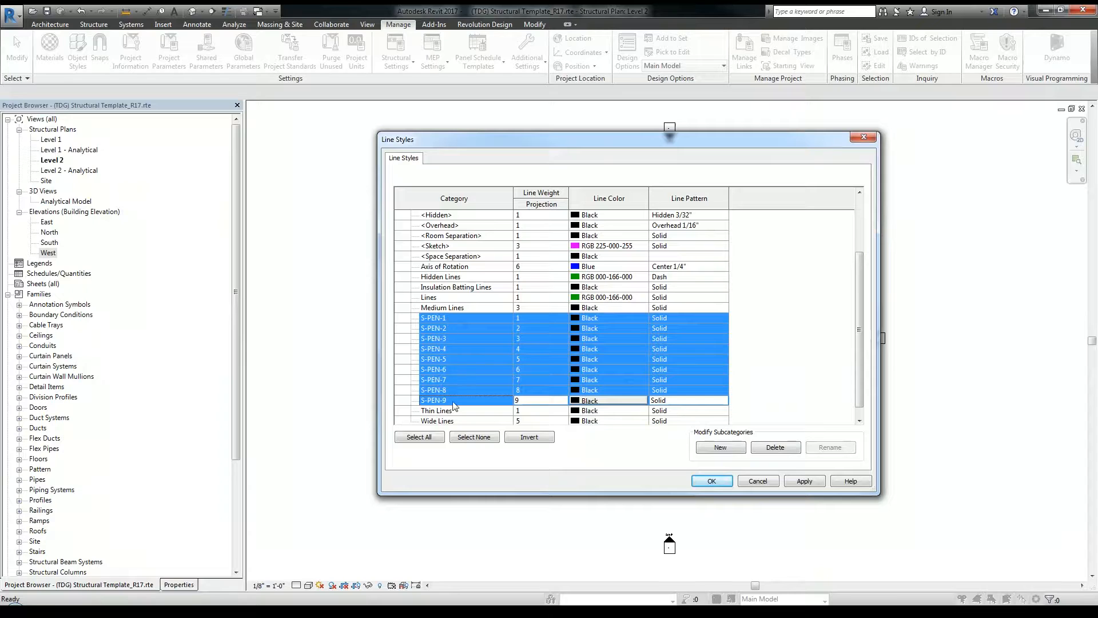
click(537, 402)
click(817, 294)
click(439, 327)
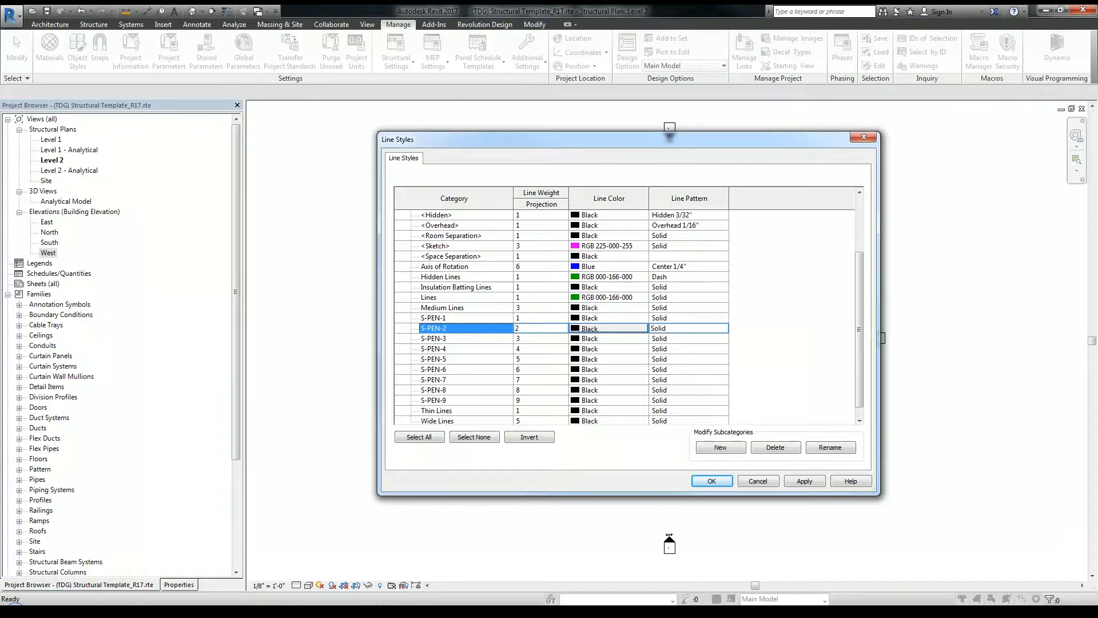
click(390, 610)
click(308, 568)
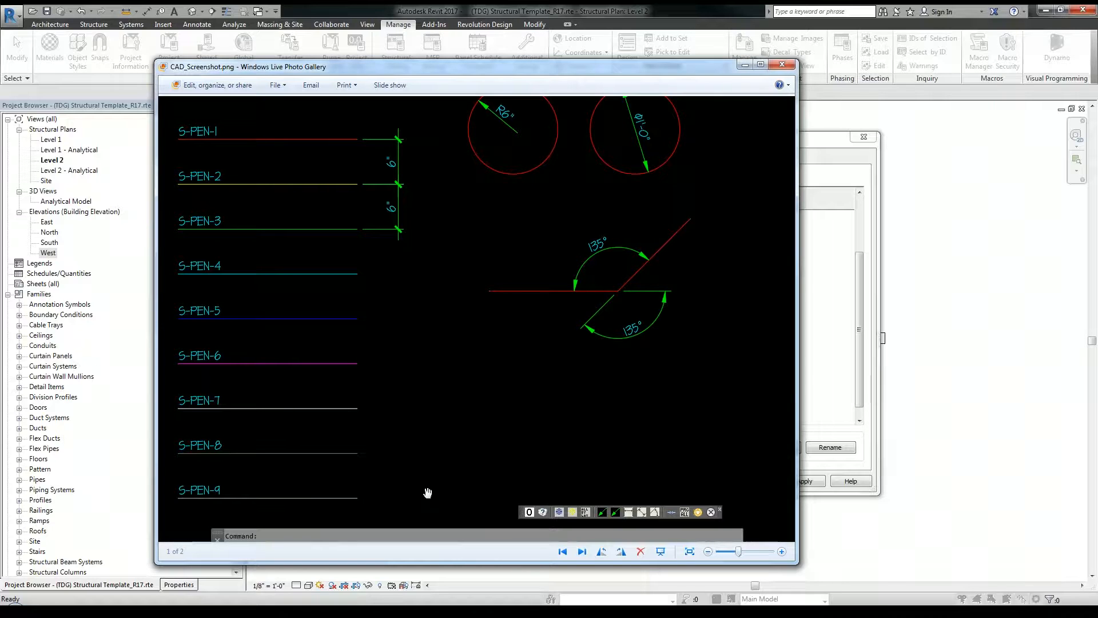
click(822, 146)
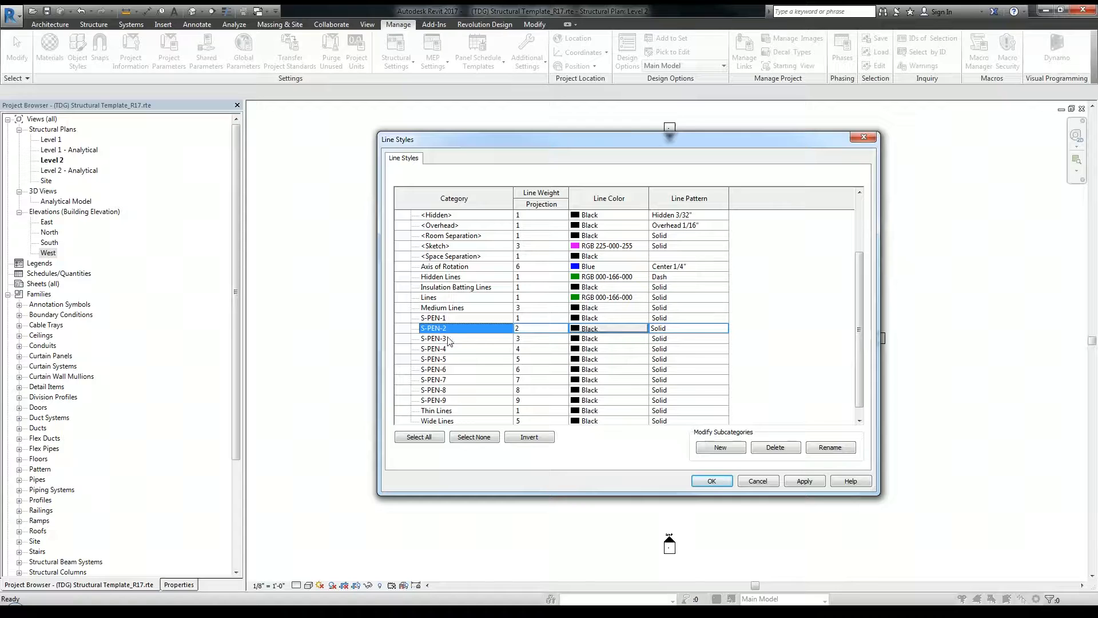
click(453, 399)
click(461, 318)
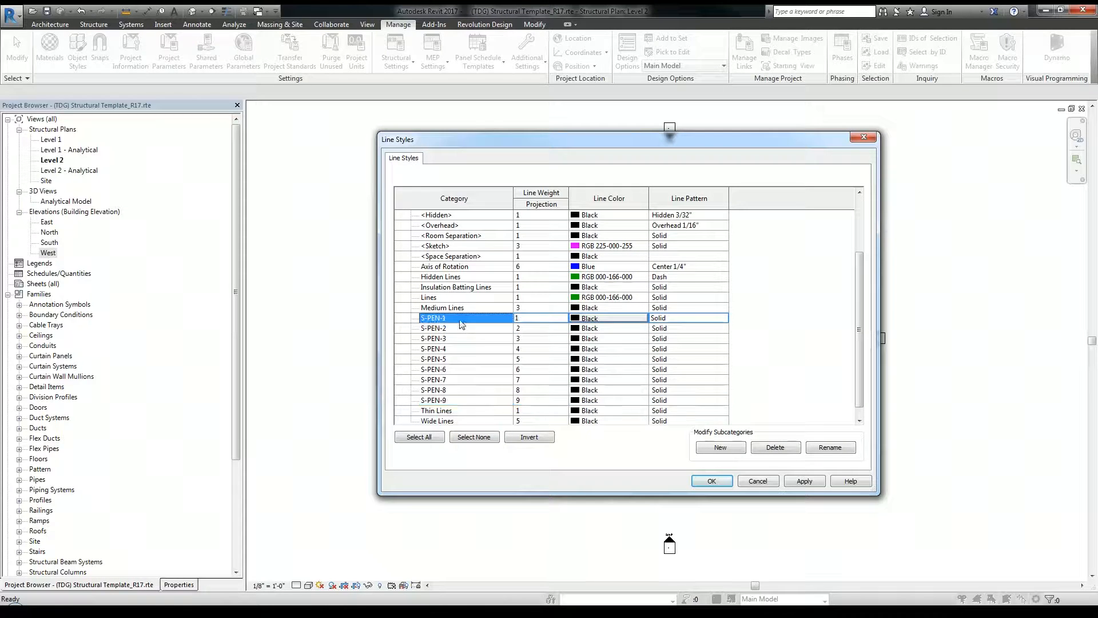
click(456, 400)
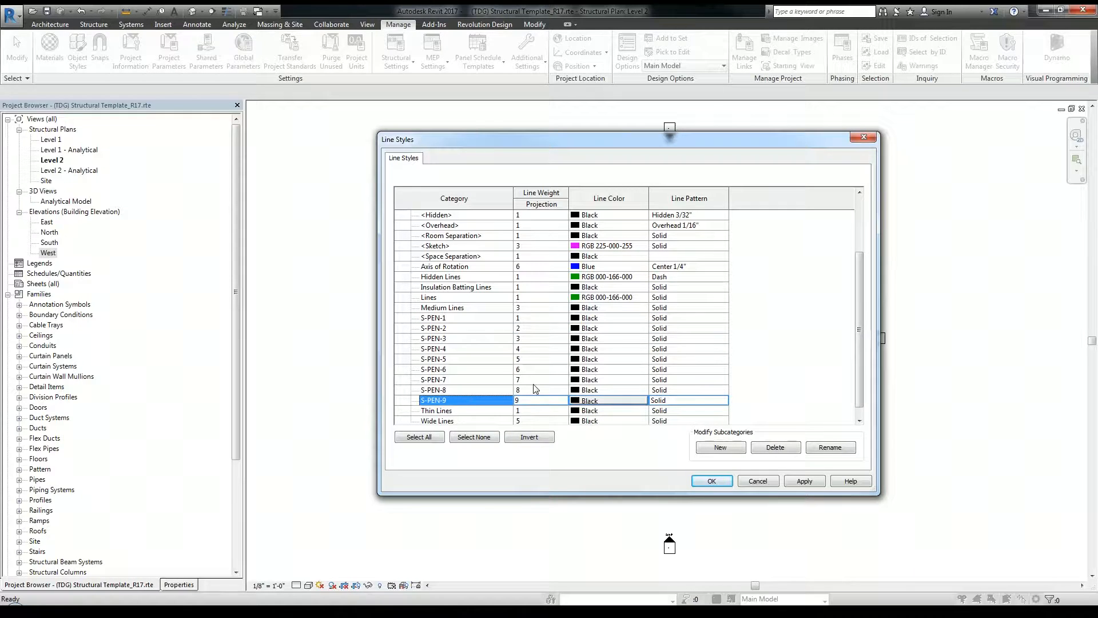
Step: Set the line color of S-PEN-8 to gray RGB 128-128-128
click(455, 392)
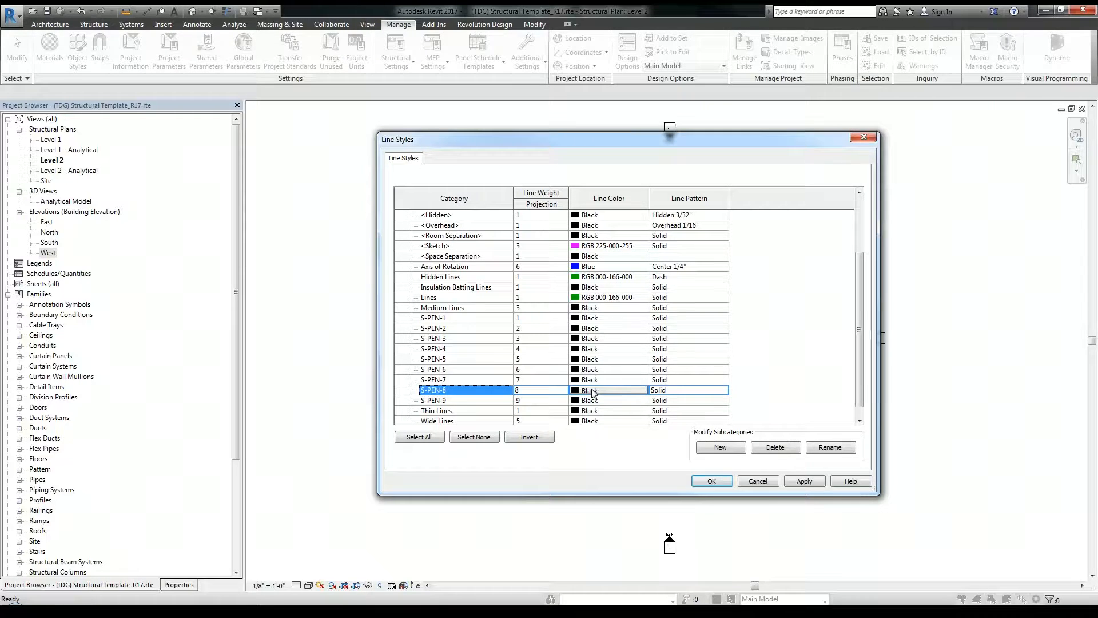
click(596, 390)
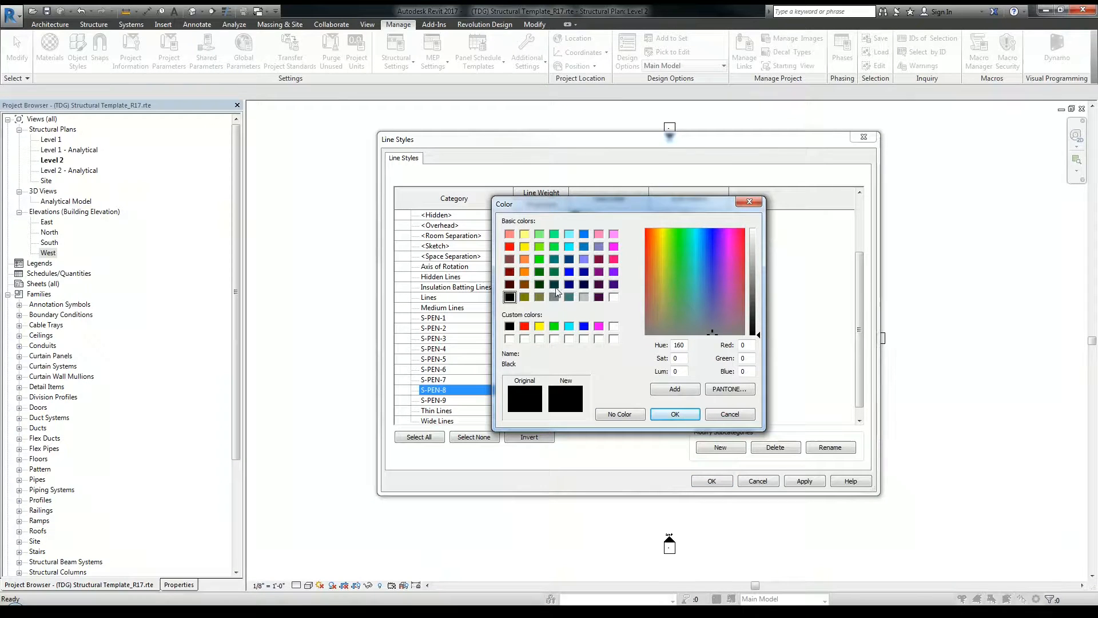
click(554, 297)
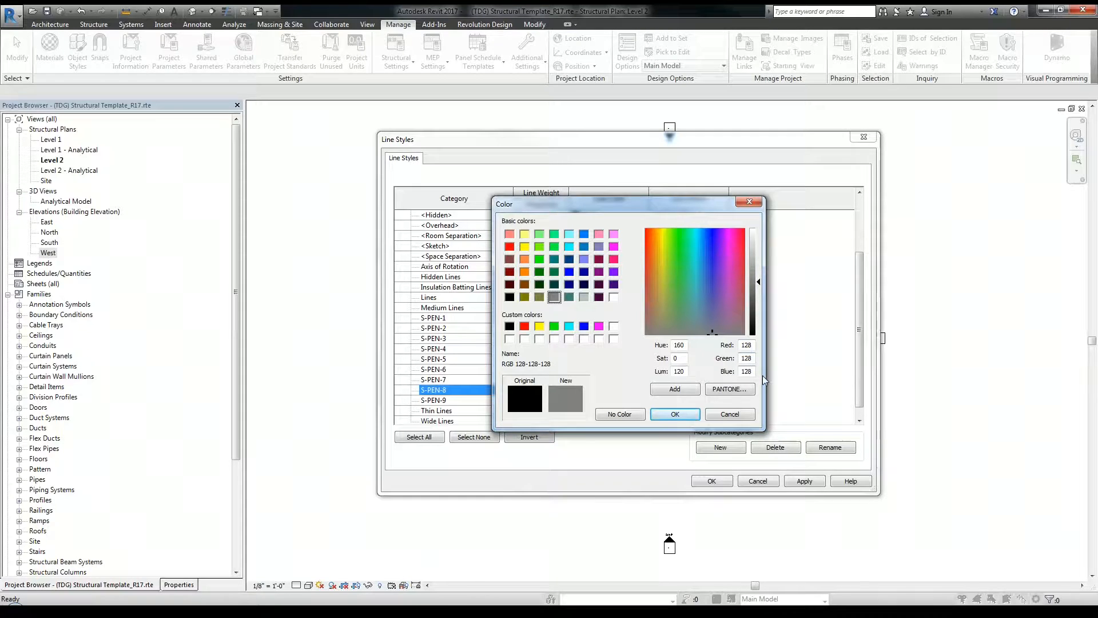
click(674, 414)
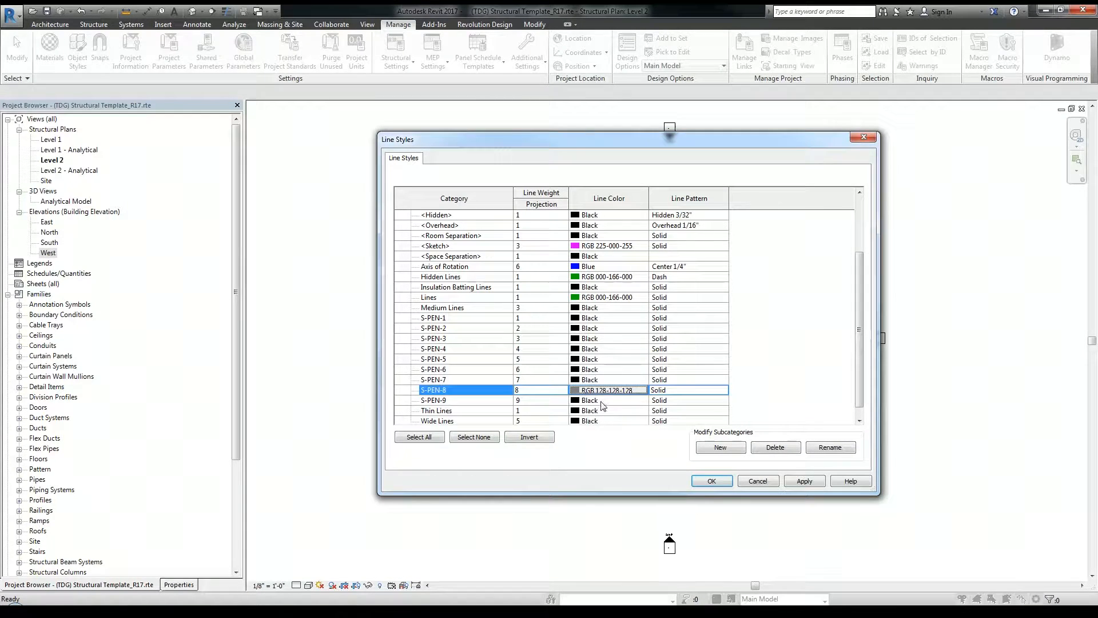
Step: Set the line color of S-PEN-9 to light gray RGB 192-192-192 and save the line style changes
click(599, 402)
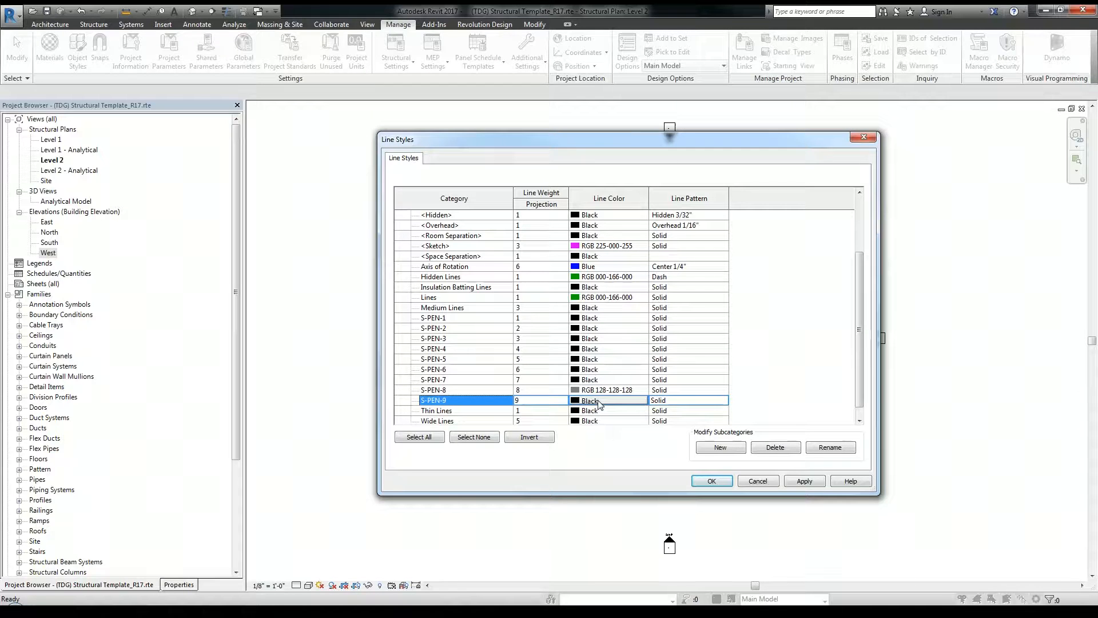
click(598, 403)
click(583, 297)
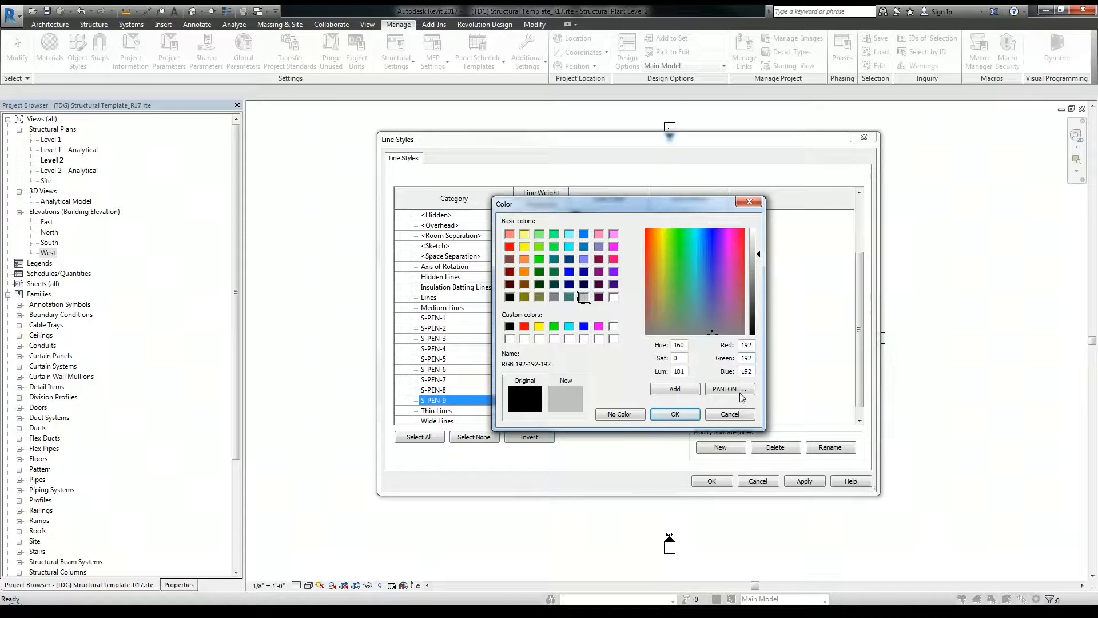
click(683, 412)
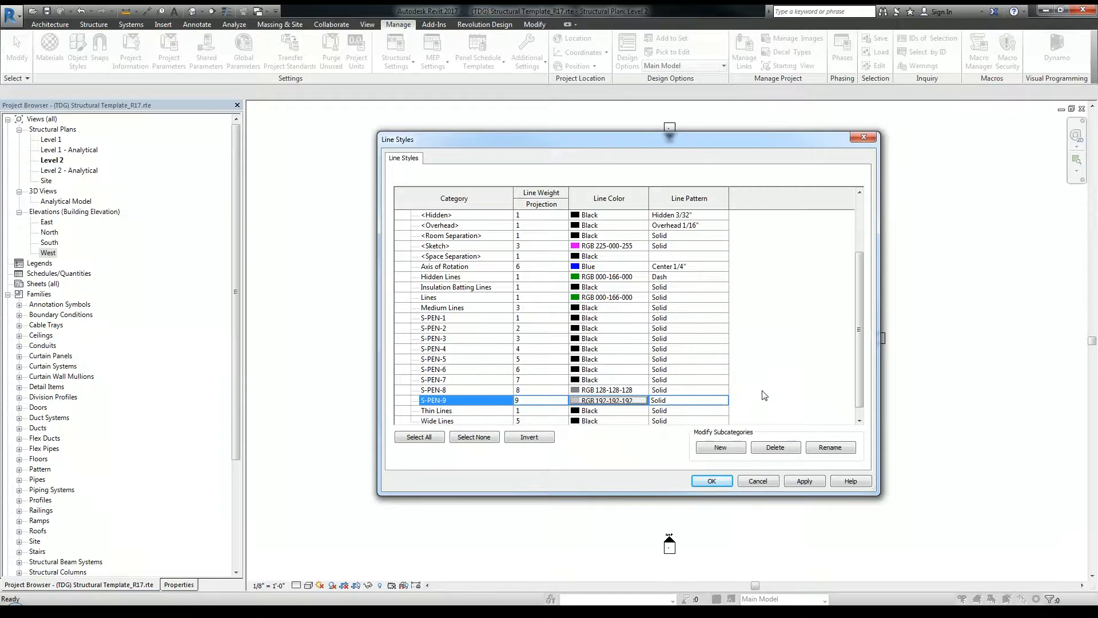
click(819, 487)
click(720, 483)
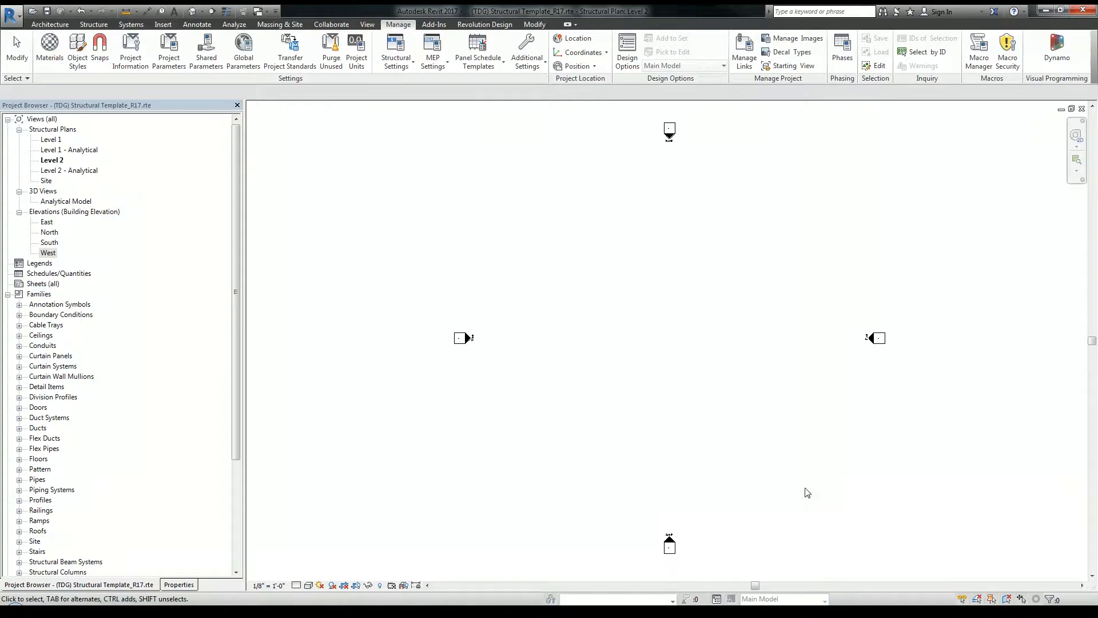
Step: Create a drafting view with a scale of 1" = 1'-0", keeping the name Drafting 1
click(369, 29)
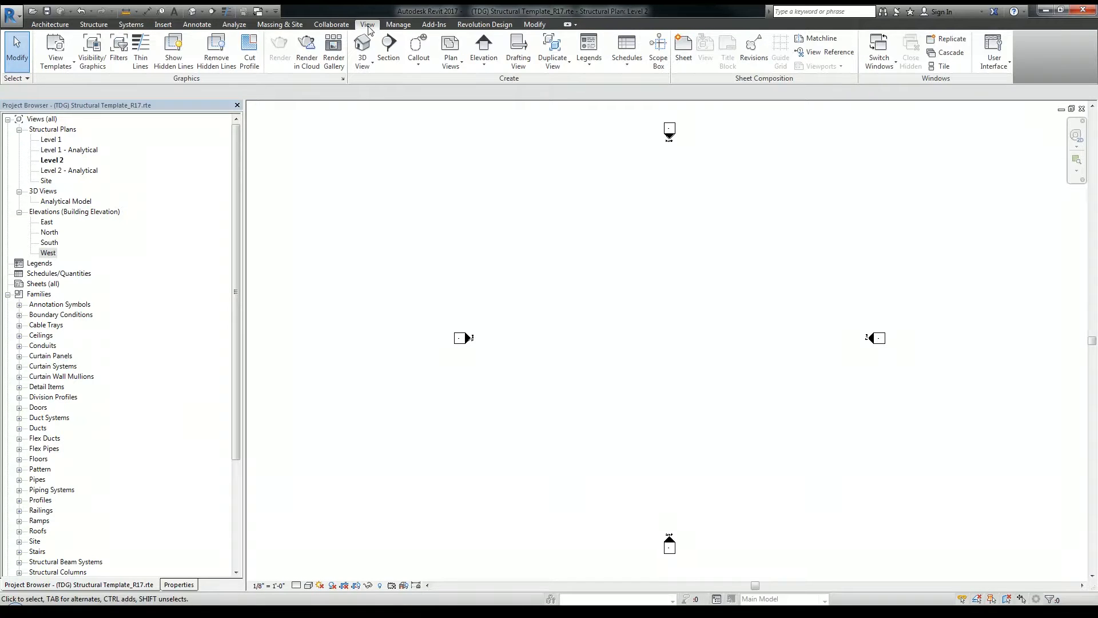
click(519, 51)
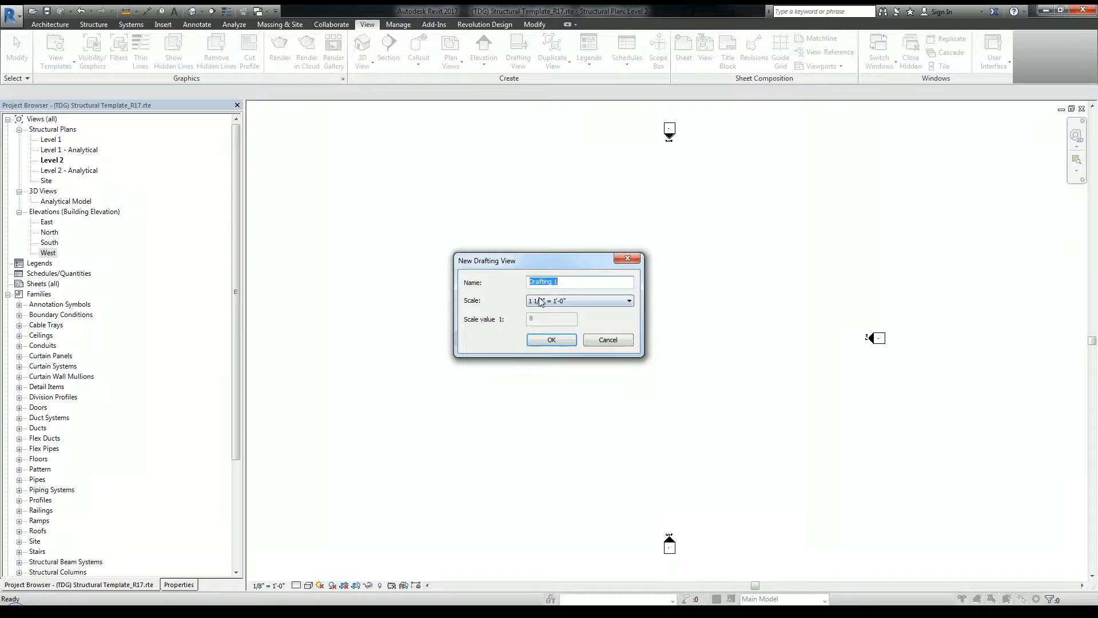
click(564, 302)
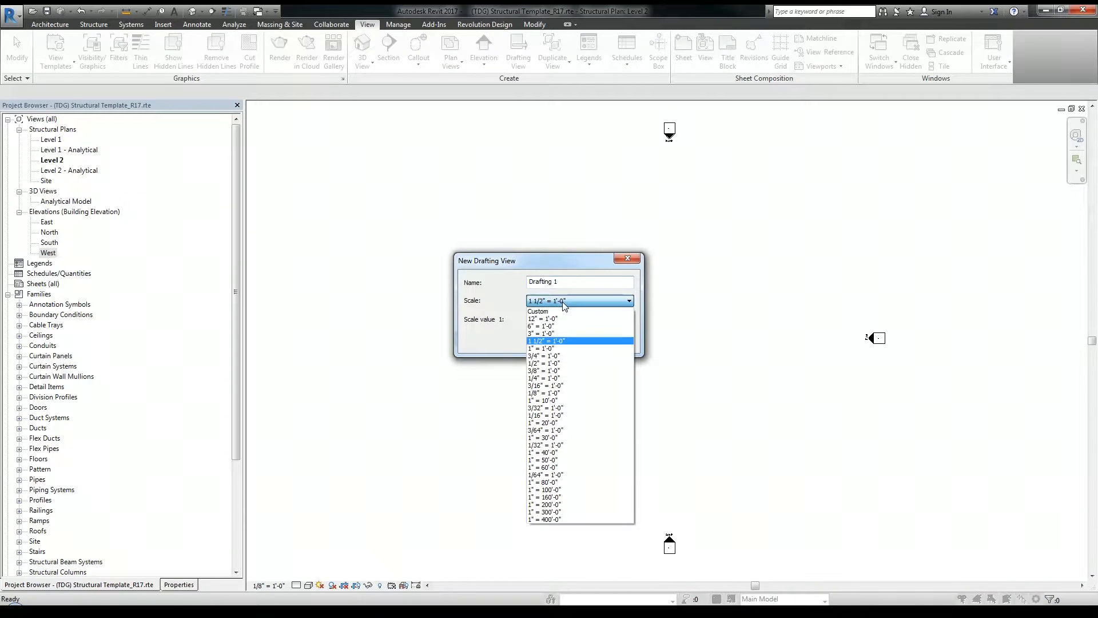
click(556, 348)
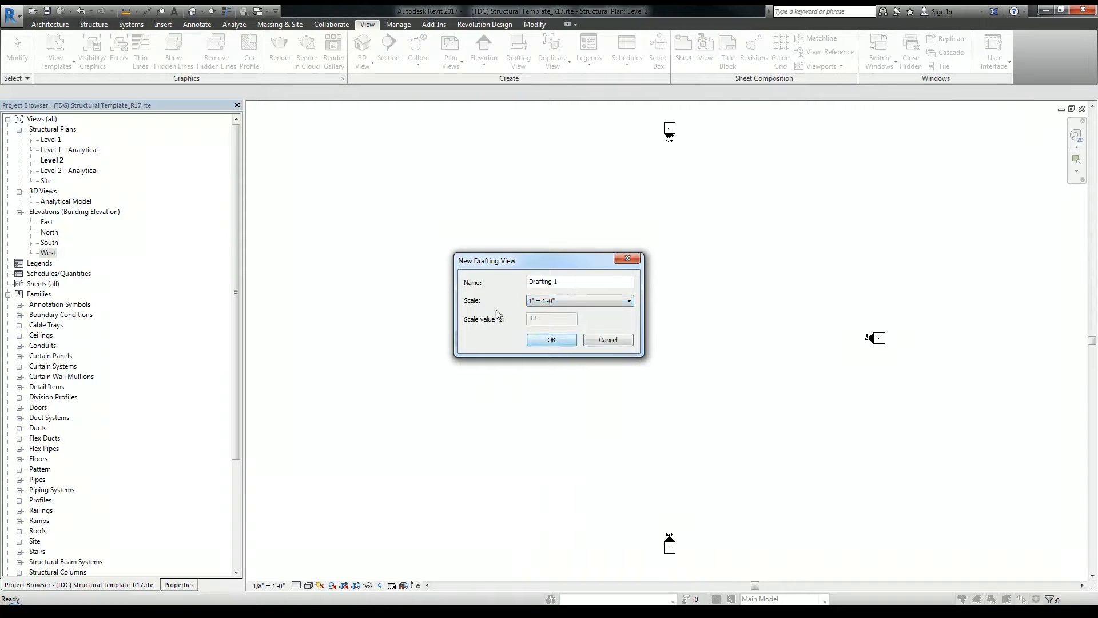
click(559, 341)
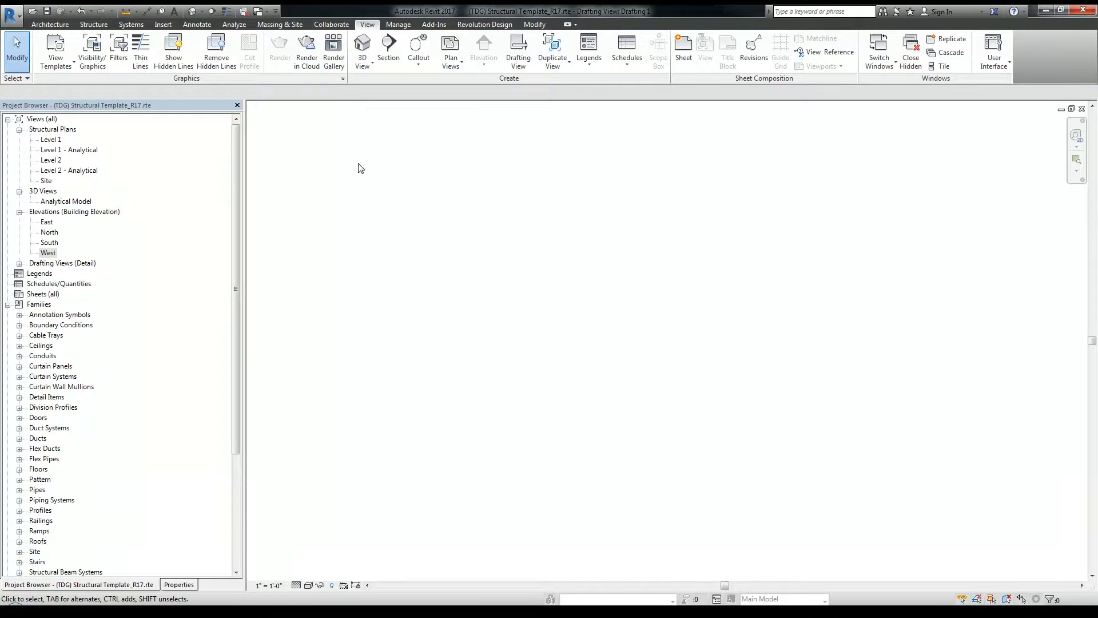
Step: Draw a horizontal detail line about 2'-0" long in the drafting view using the S-PEN-1 line style
click(202, 26)
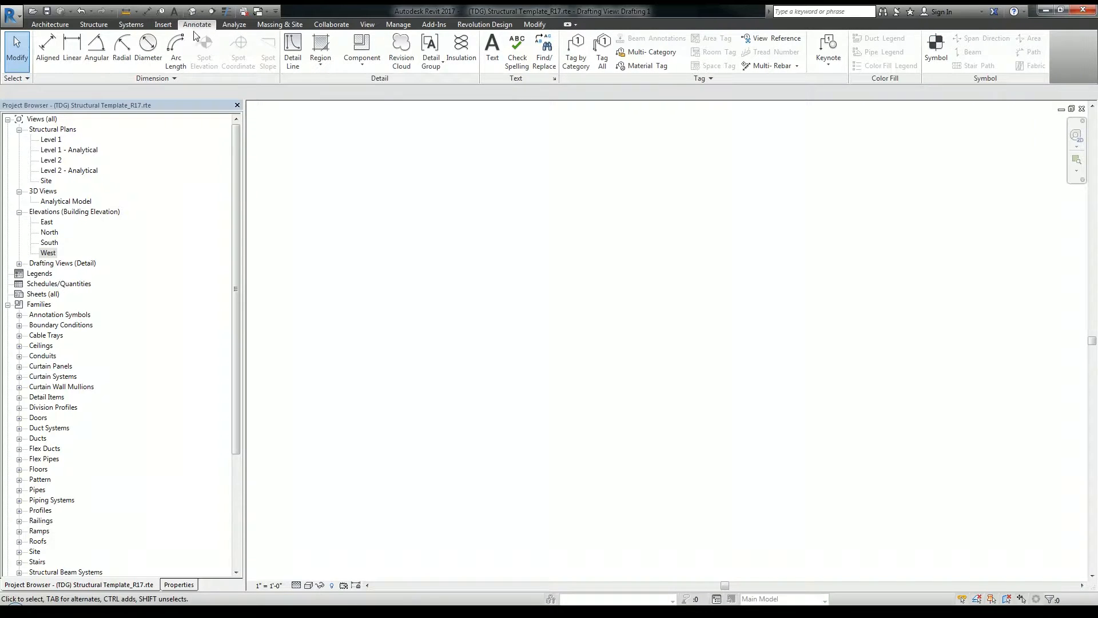
click(295, 60)
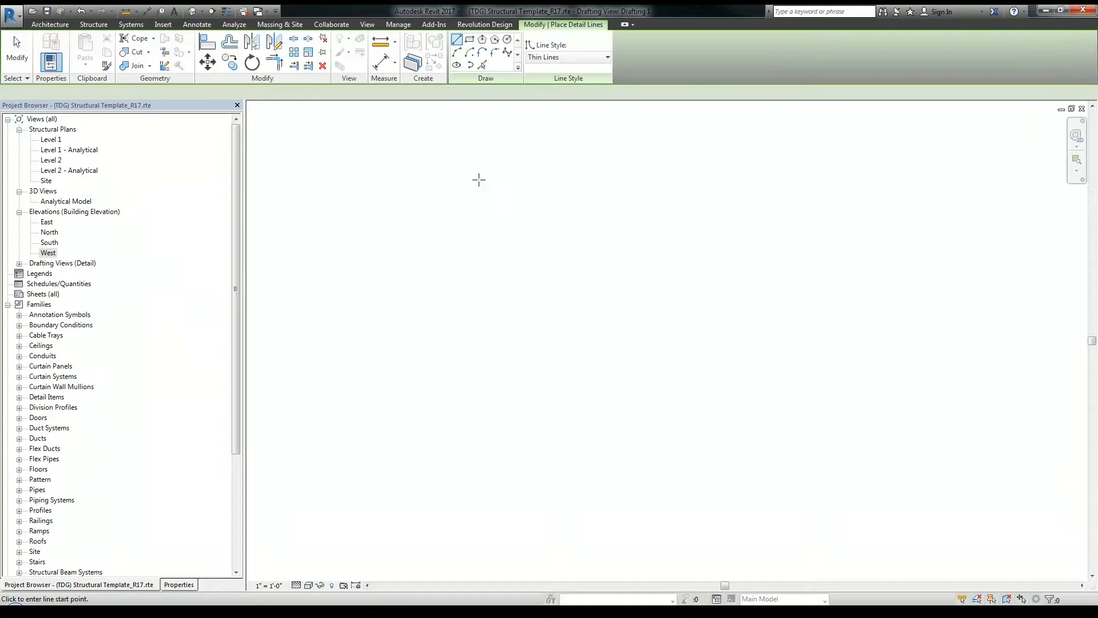
click(570, 57)
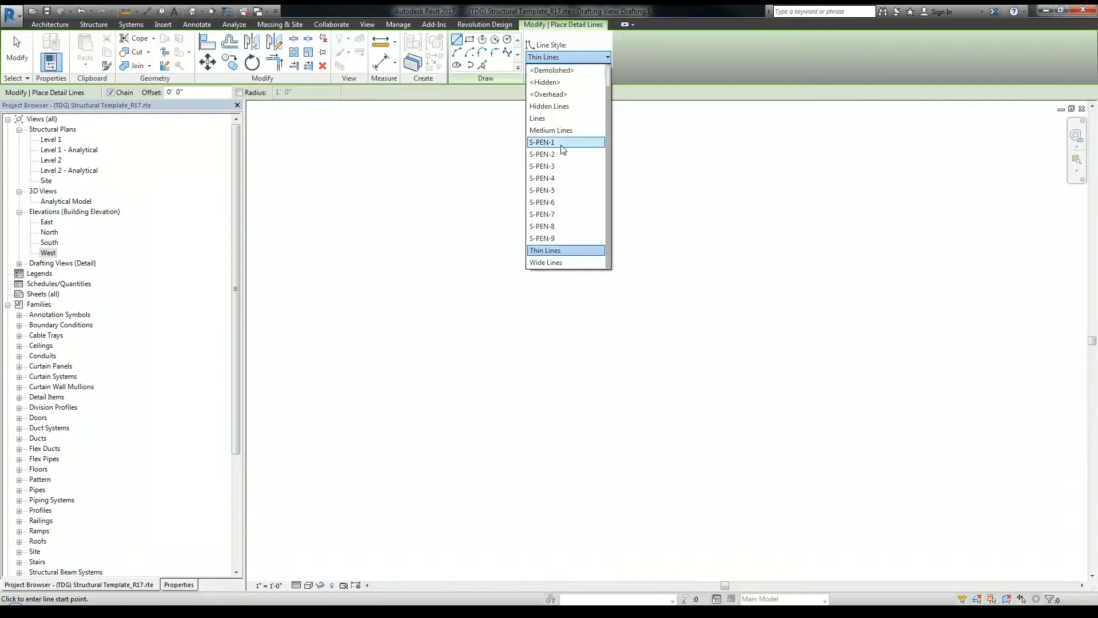
click(563, 143)
click(475, 209)
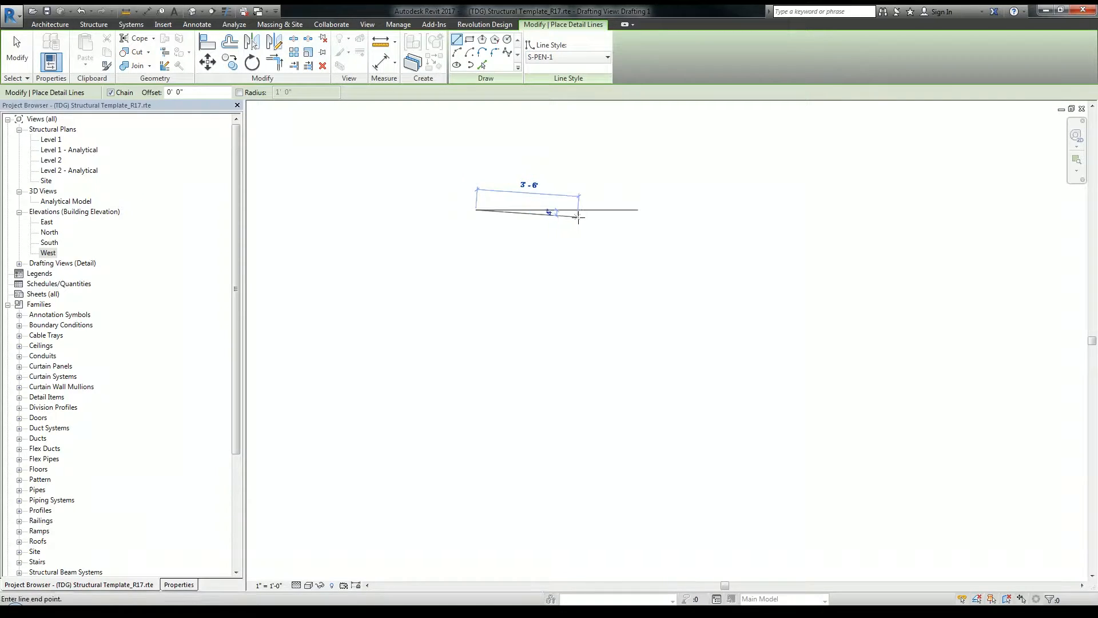
click(583, 210)
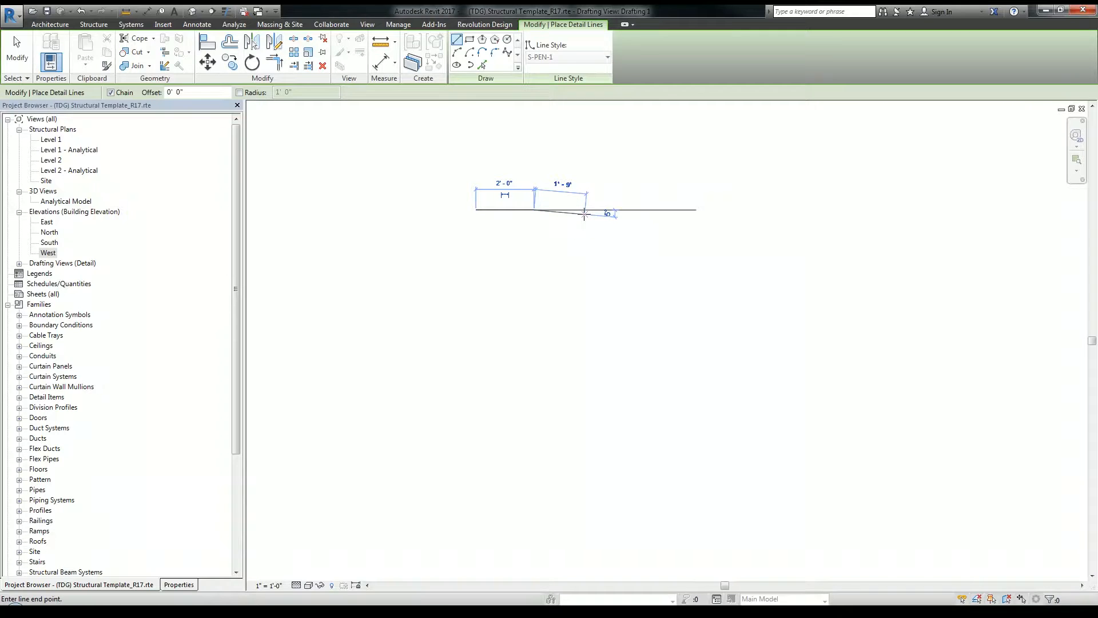
key(Escape)
Step: Draw an S-PEN-2 detail line about 2'-0" long, parallel to the S-PEN-1 line and about 3 3/4" below it
key(z)
key(e)
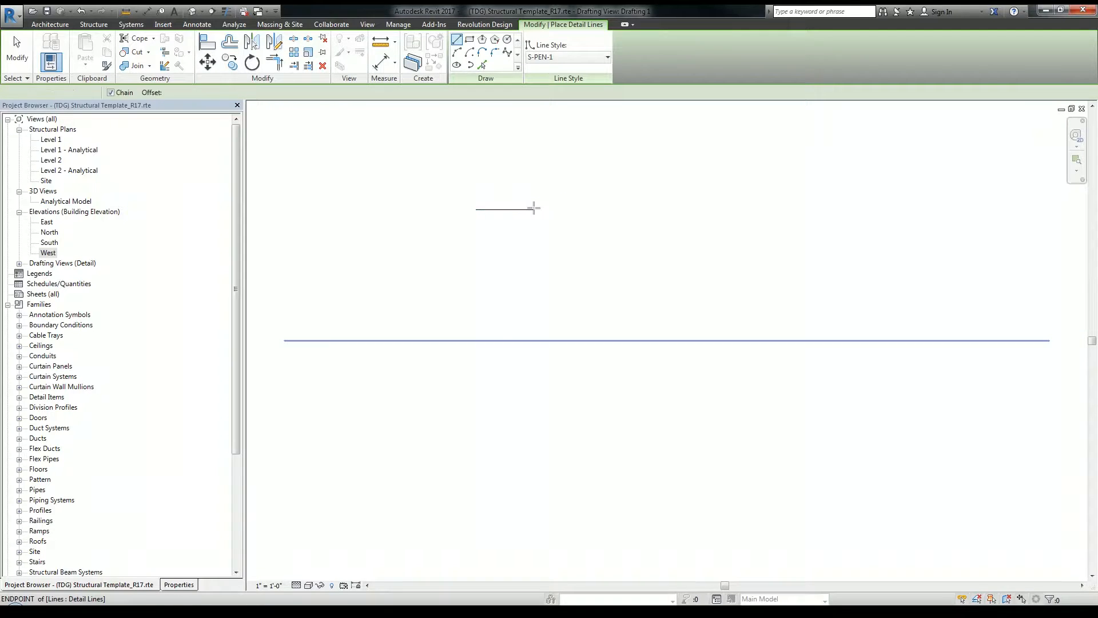
scroll(574, 216, down, 3)
middle_drag(571, 223, 569, 206)
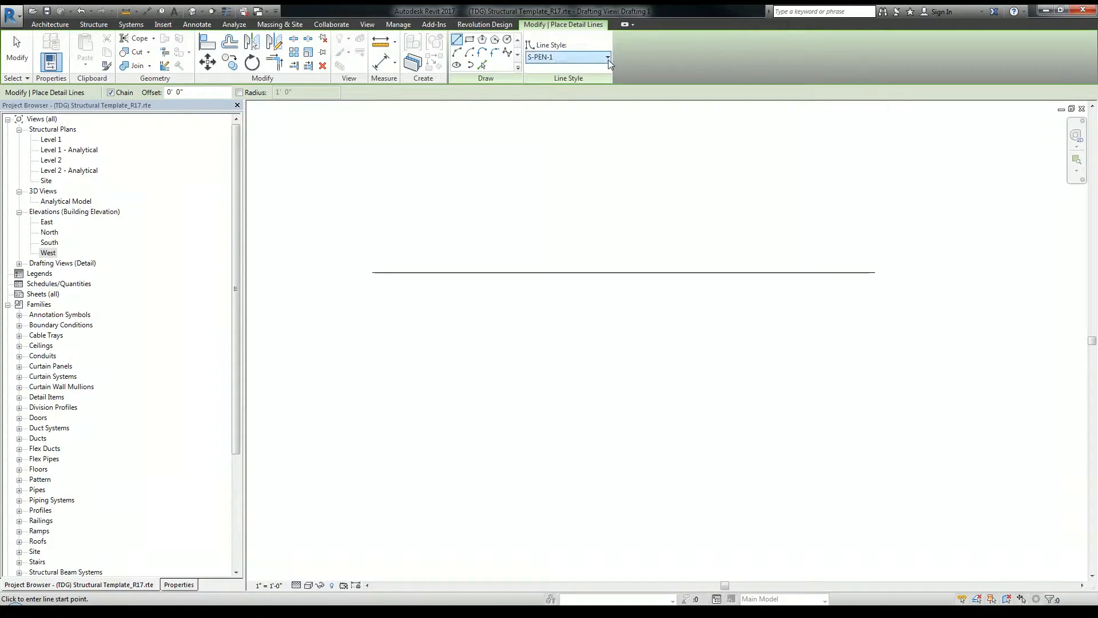
click(607, 56)
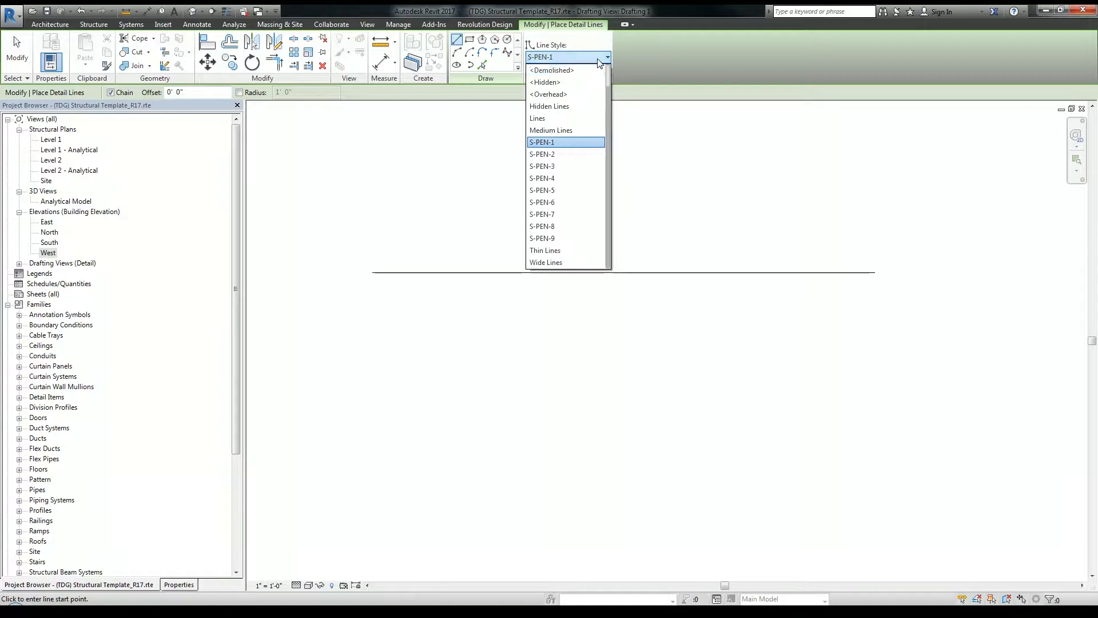
click(558, 151)
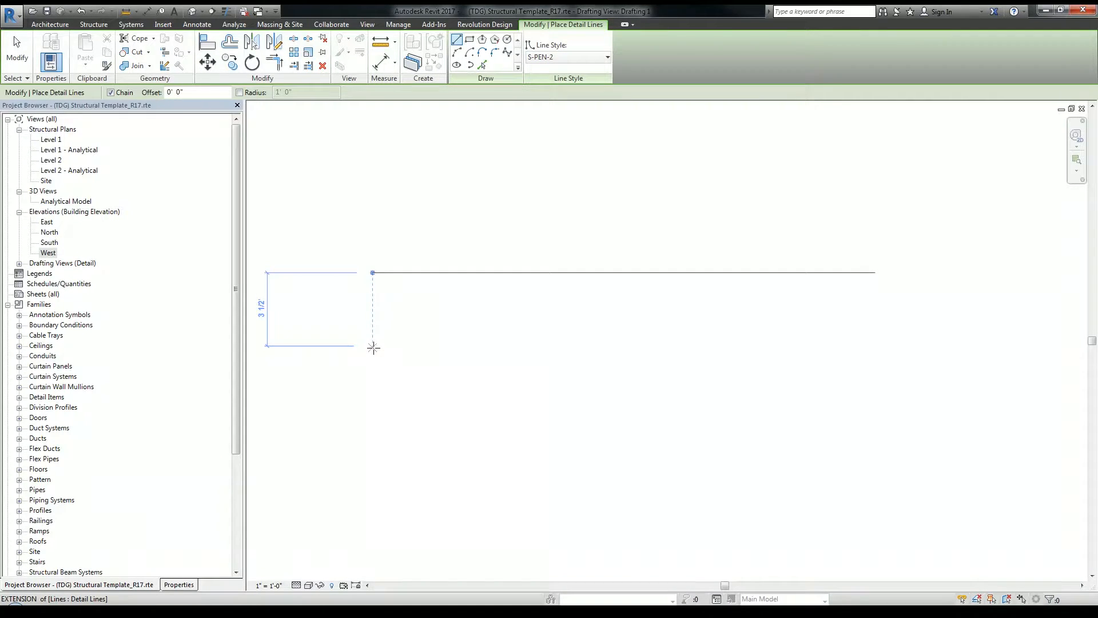
click(373, 350)
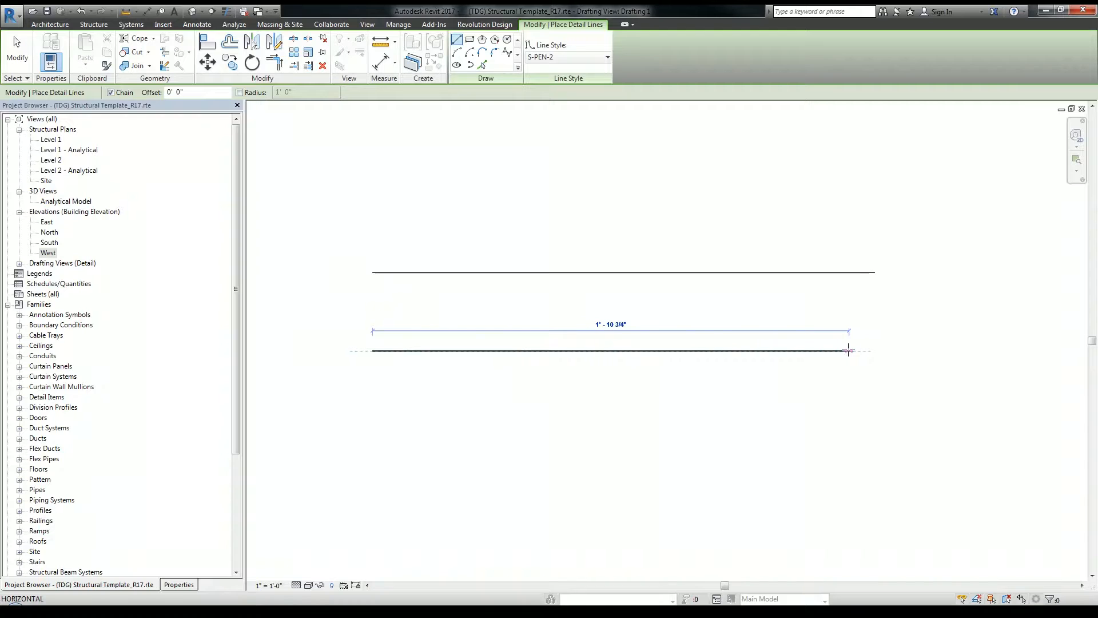
click(873, 350)
key(Escape)
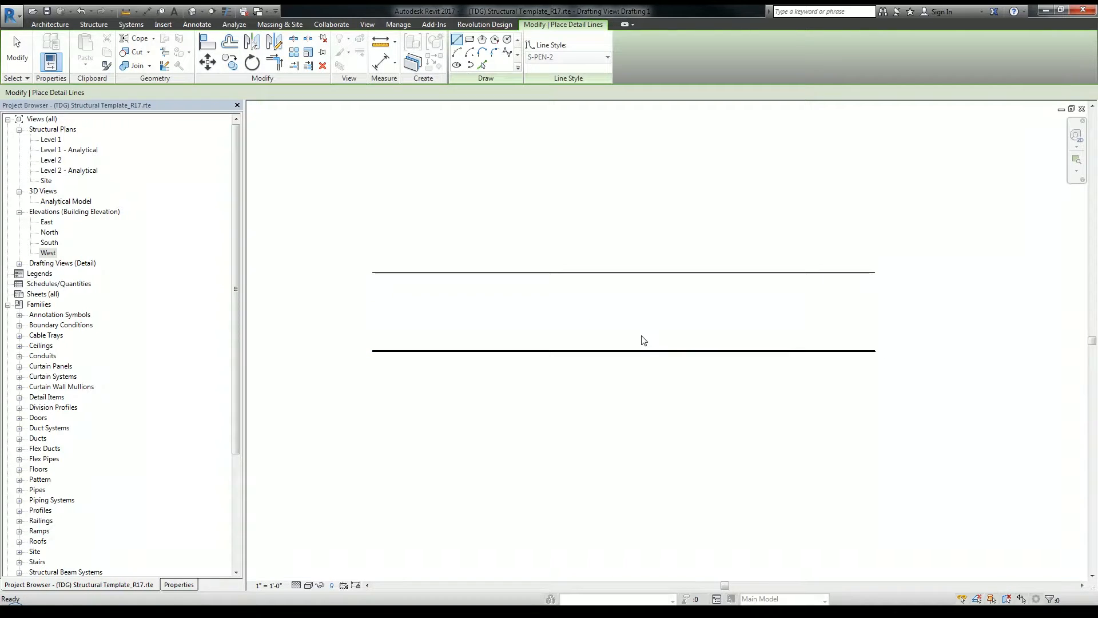
key(Escape)
Step: Select the two detail lines in turn to compare their line styles and thicknesses
click(487, 254)
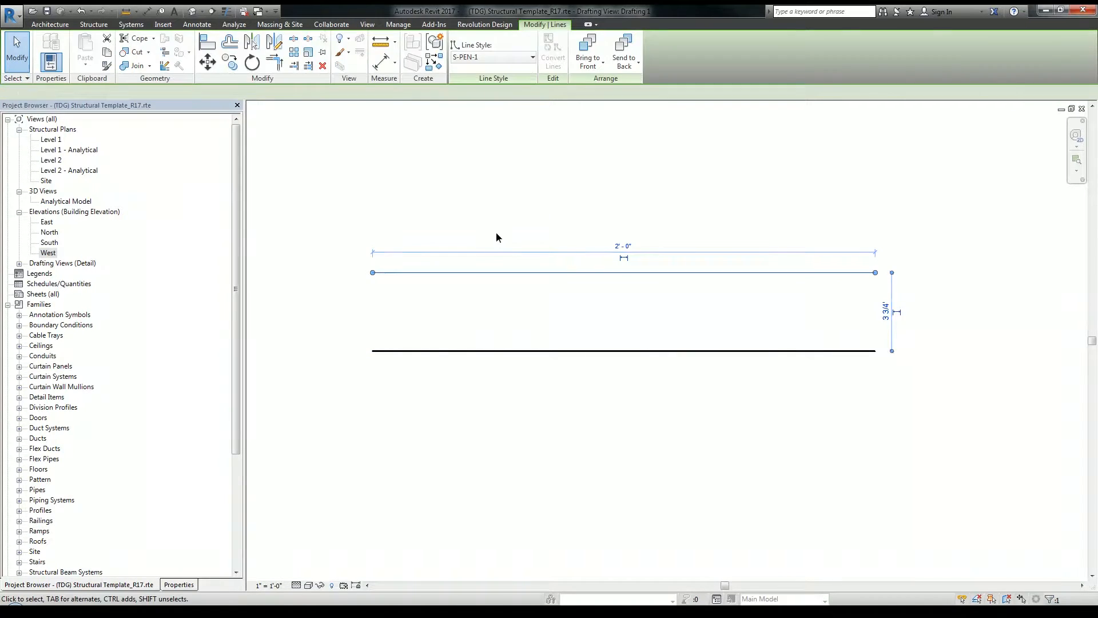
click(494, 239)
drag(505, 225, 476, 301)
click(571, 309)
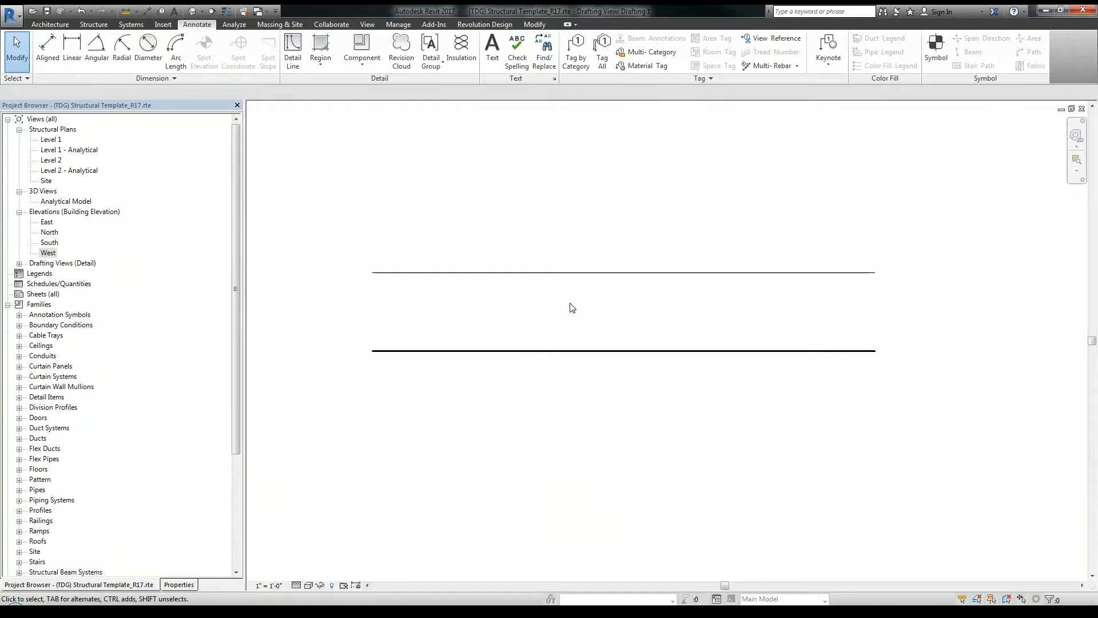
drag(570, 309, 531, 394)
click(519, 310)
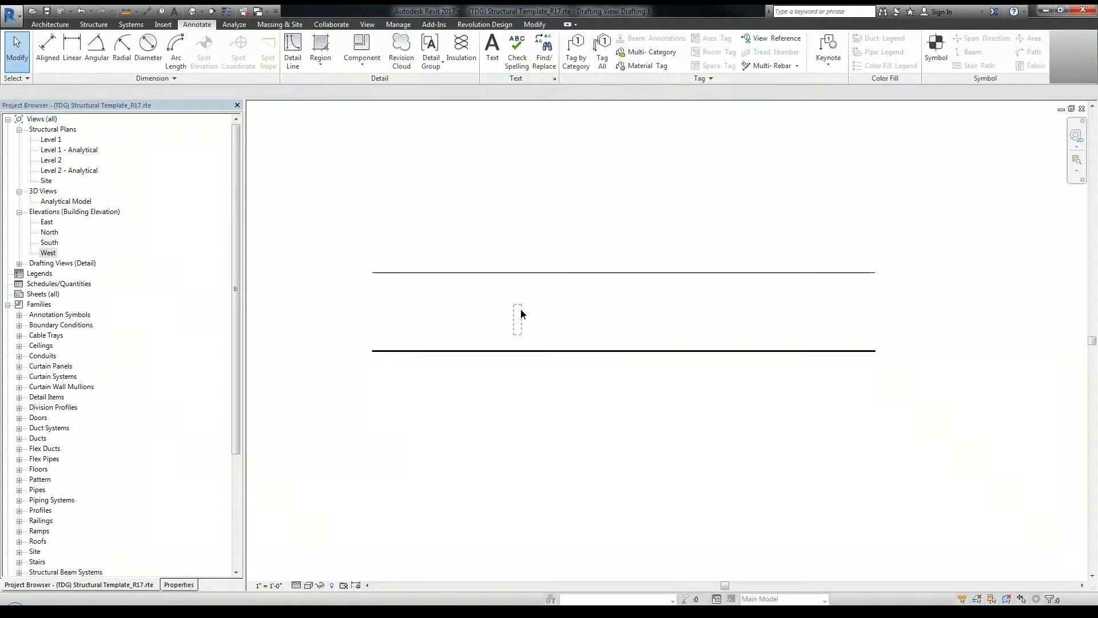
drag(520, 309, 489, 423)
click(452, 310)
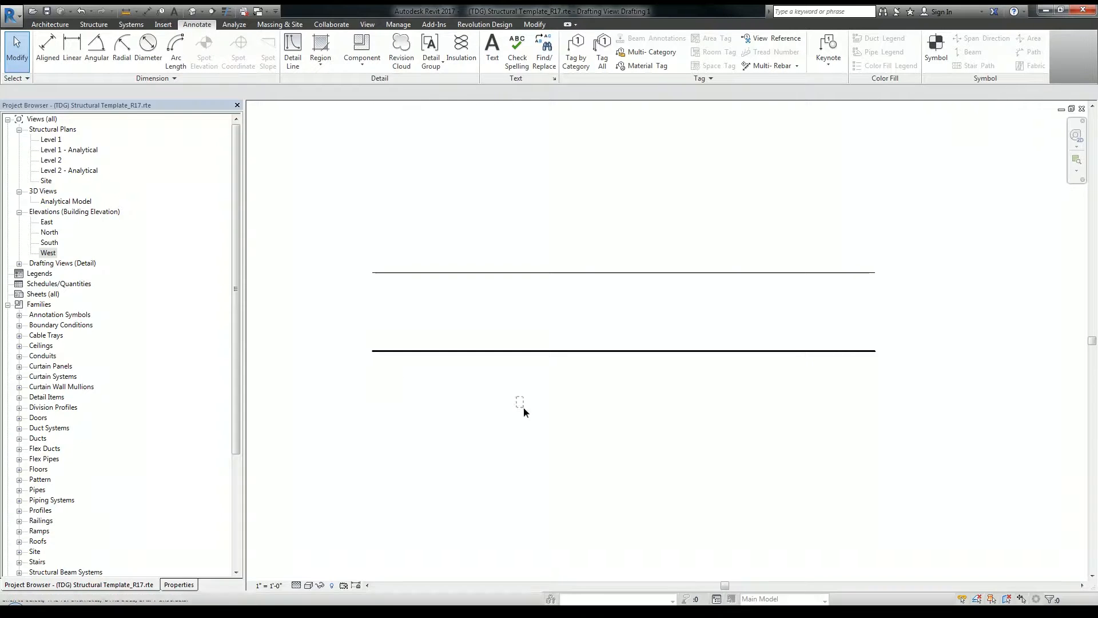
Step: Switch the lower detail line's style to S-PEN-3 and back to S-PEN-2
drag(522, 410, 481, 324)
click(517, 57)
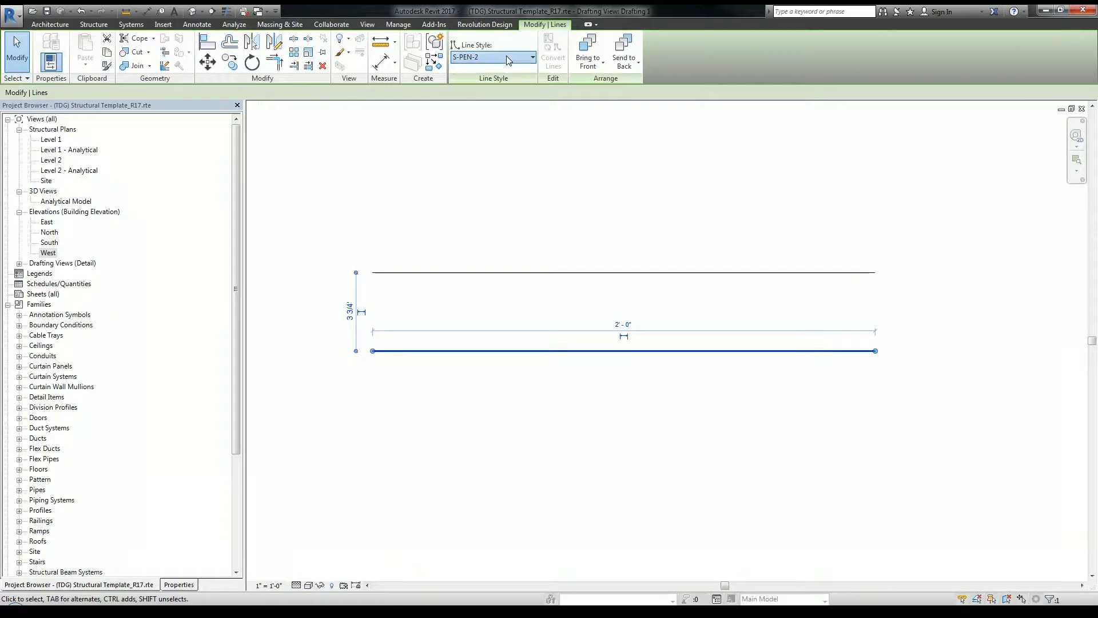
click(491, 170)
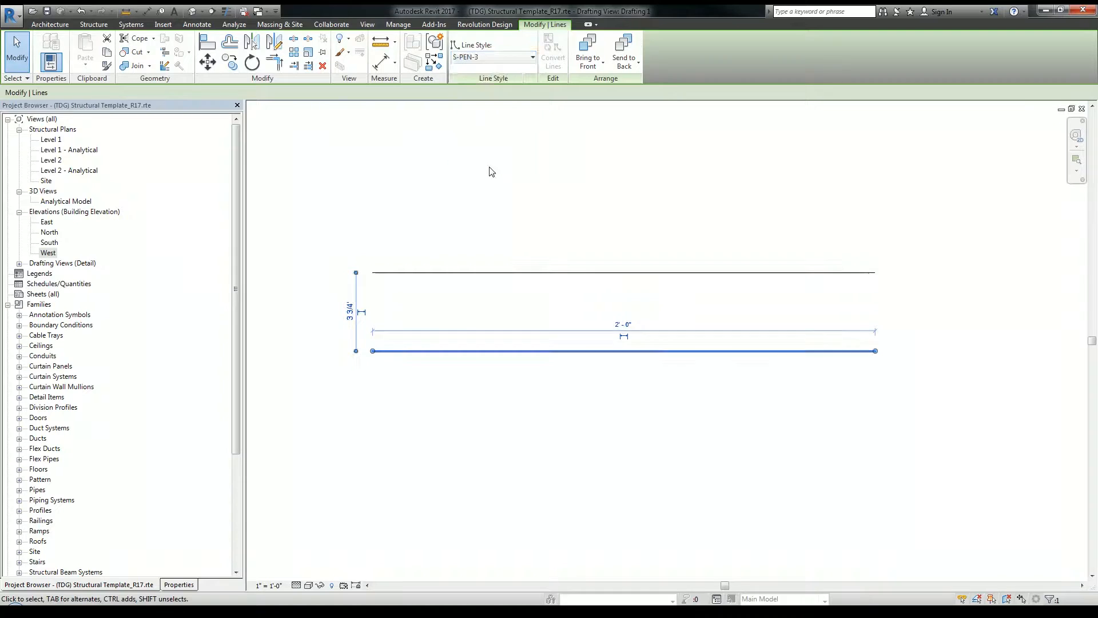
click(574, 169)
mouse_move(569, 322)
mouse_down()
mouse_move(568, 373)
mouse_move(537, 390)
mouse_up()
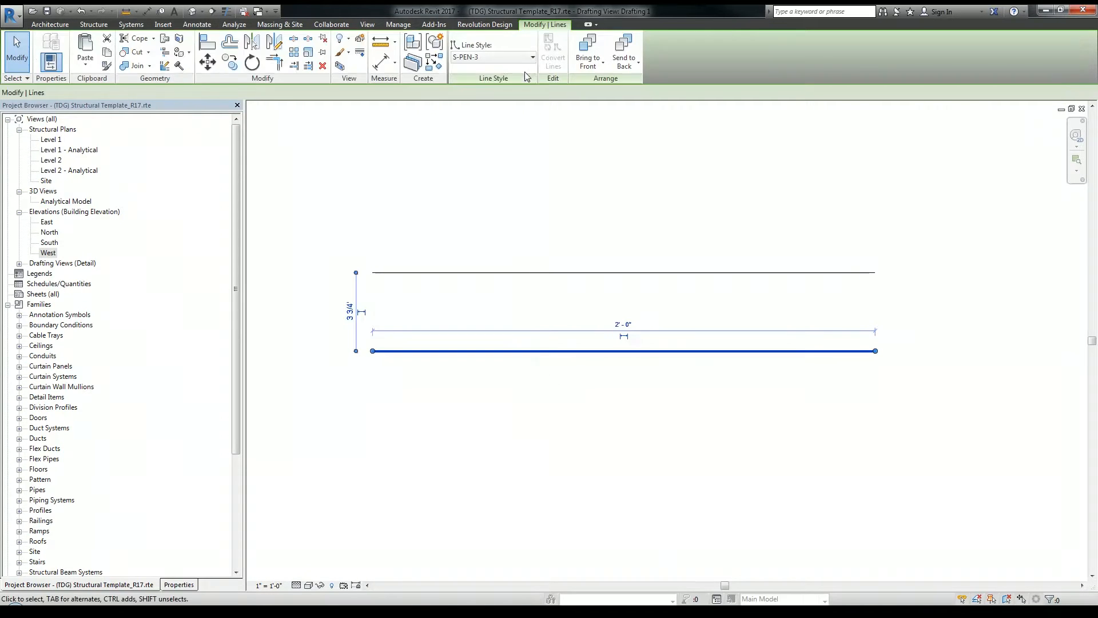
click(499, 57)
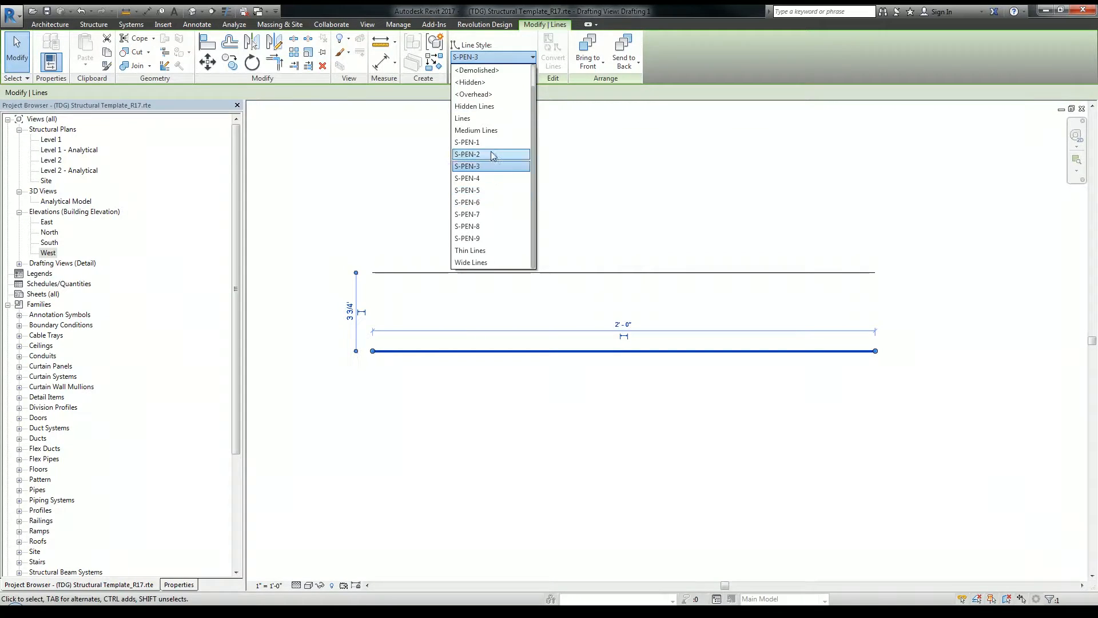
click(492, 154)
click(600, 237)
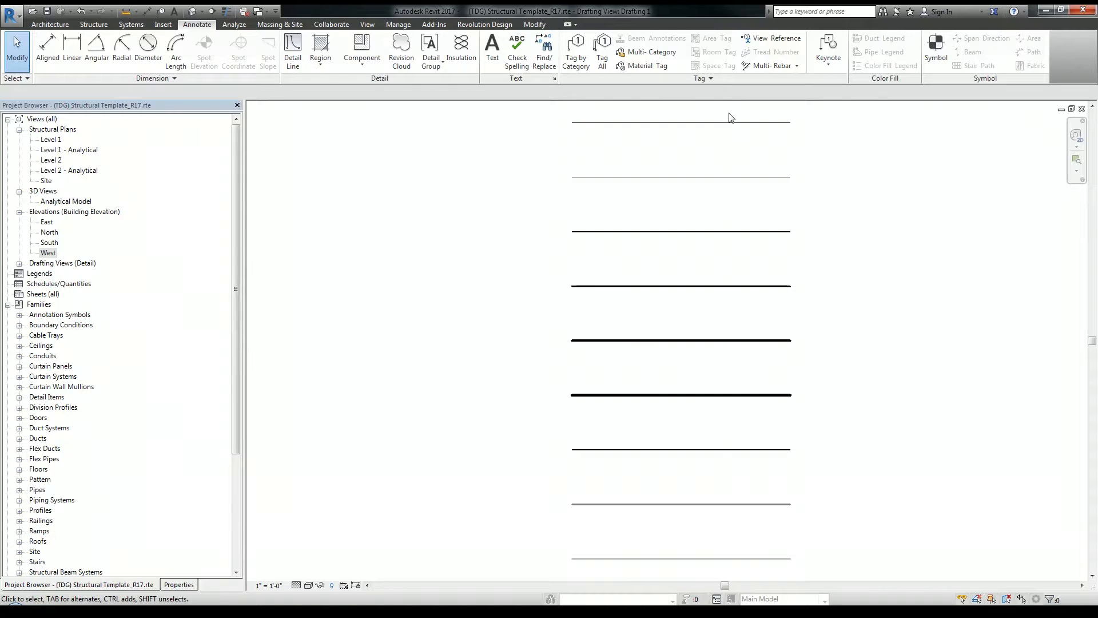
Step: Select the stacked sample lines one after another to check the line style and appearance of each pen
drag(730, 114, 703, 557)
click(863, 471)
drag(822, 108, 780, 140)
drag(852, 153, 756, 208)
drag(853, 214, 768, 261)
drag(860, 253, 755, 362)
click(876, 322)
drag(839, 493, 780, 522)
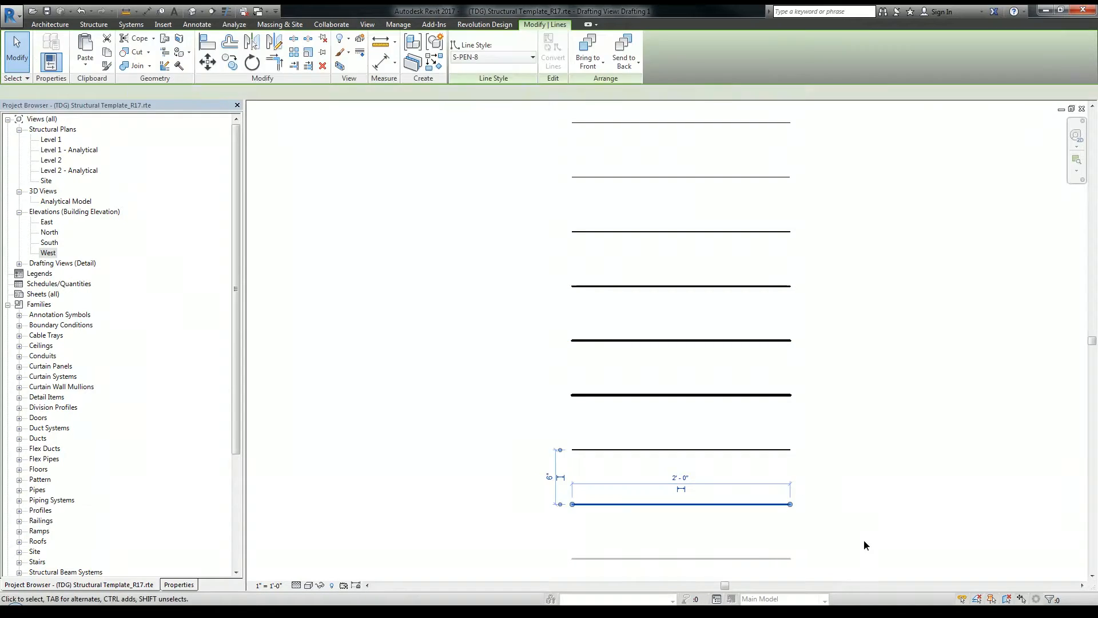
drag(860, 538, 777, 565)
click(852, 518)
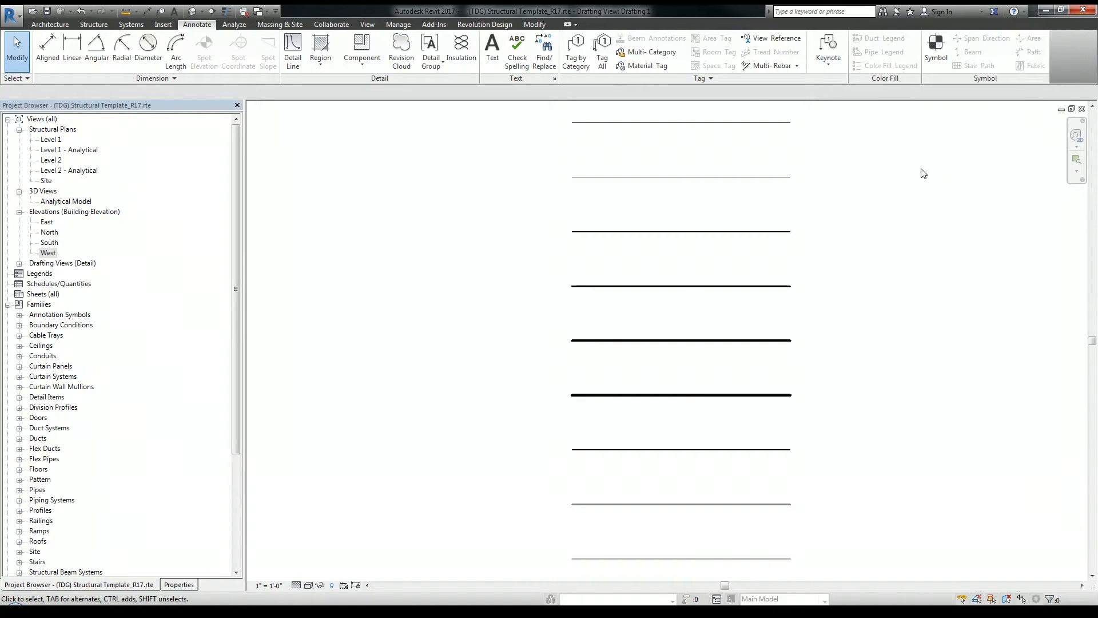
middle_drag(923, 173, 757, 169)
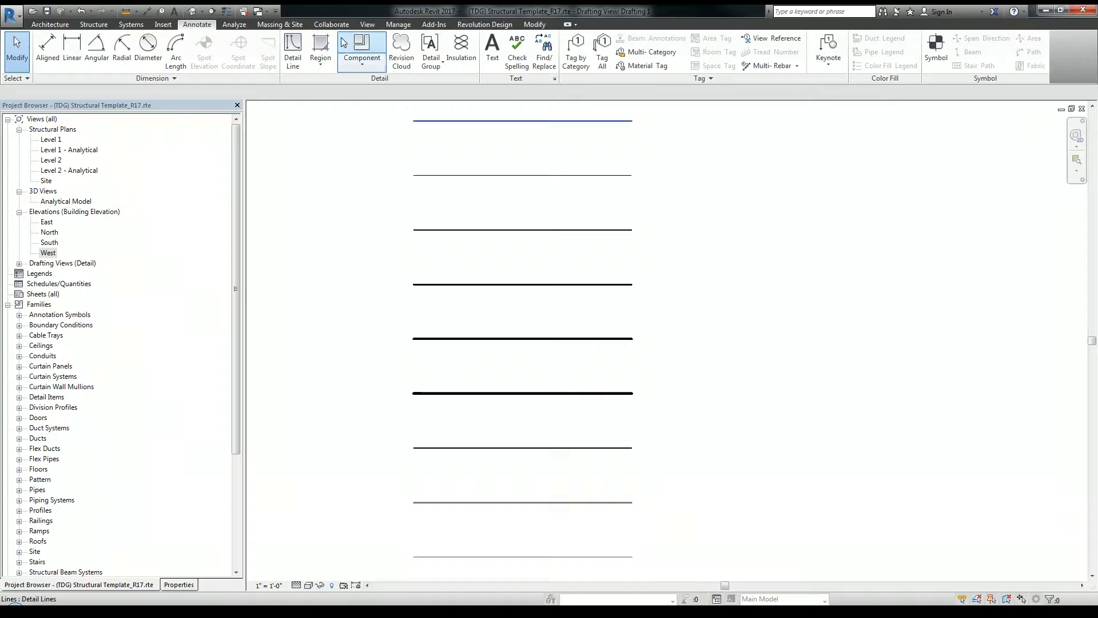
Step: Add a line style subcategory of Lines named S-PEN-1 (HIDDEN)
click(398, 25)
click(530, 57)
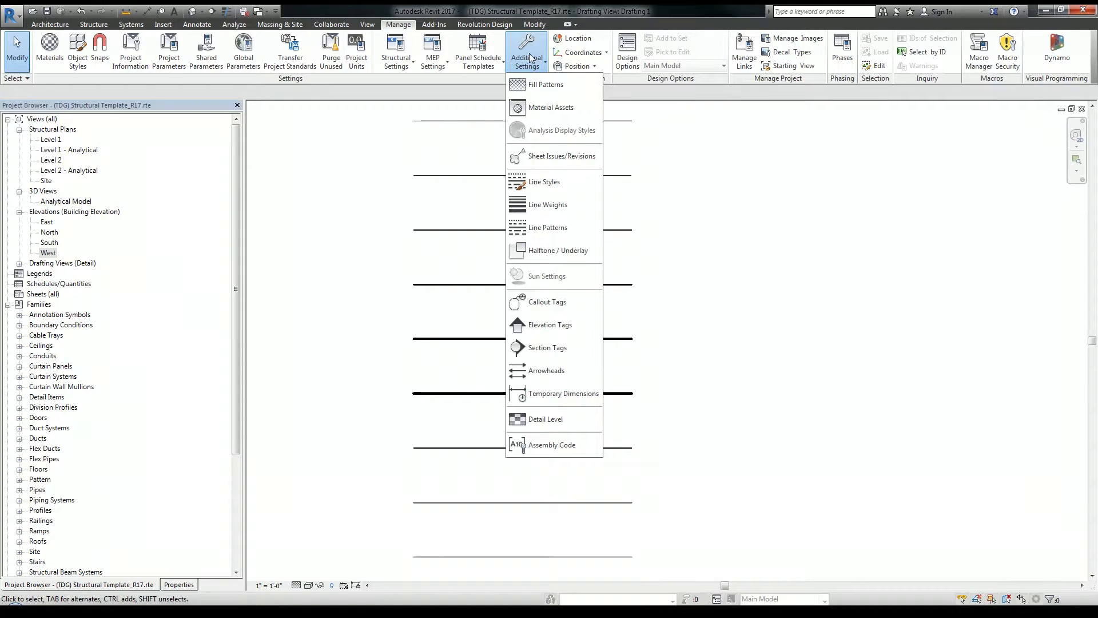
click(541, 183)
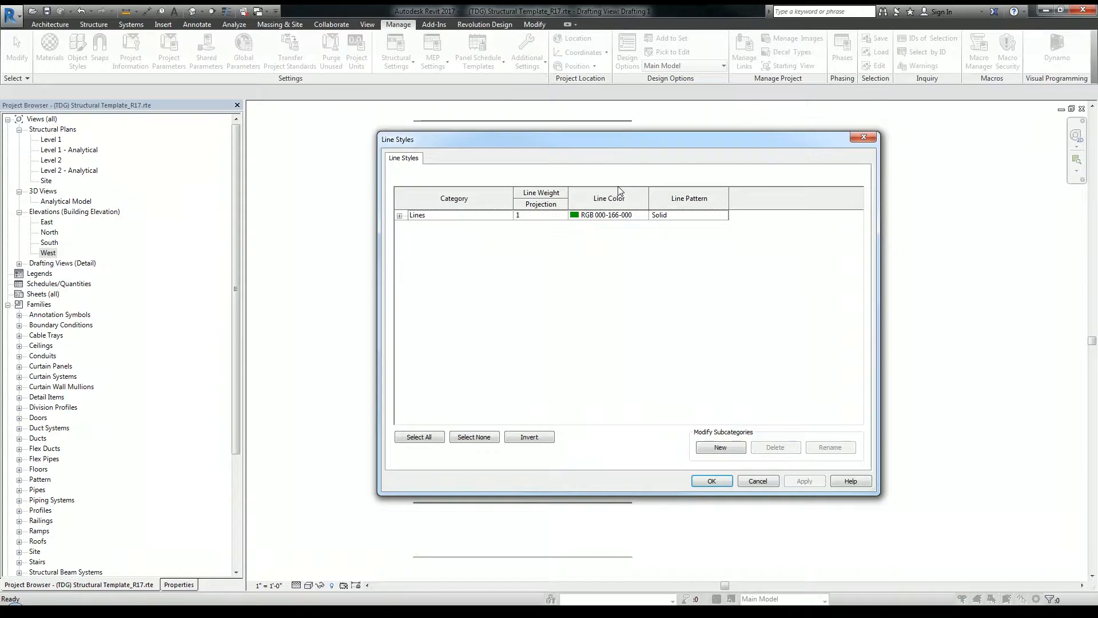
click(399, 216)
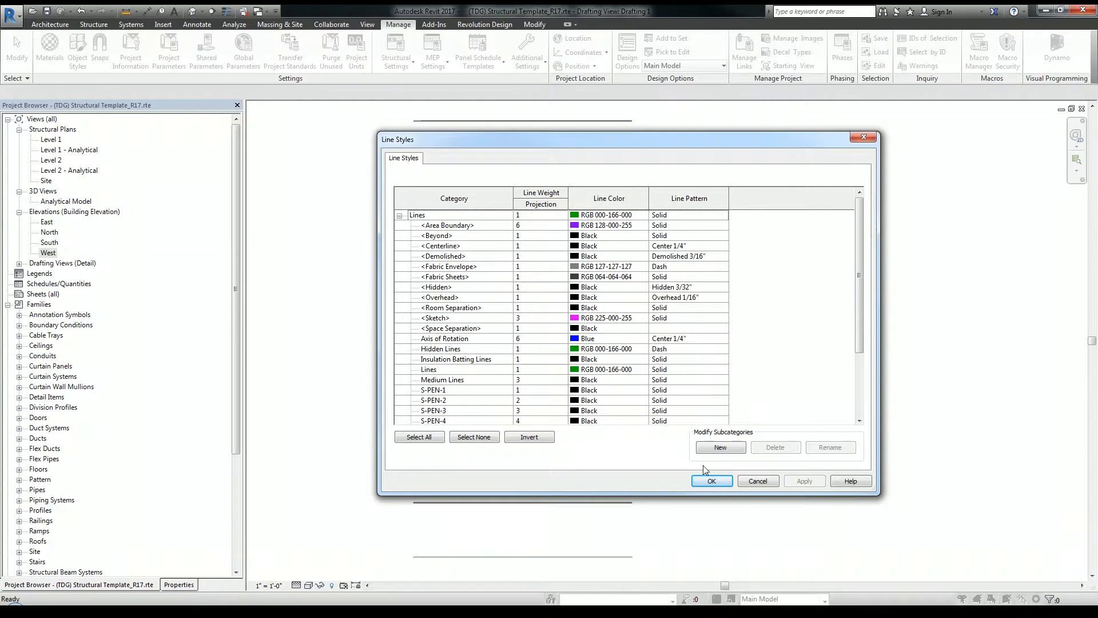
drag(859, 332, 857, 406)
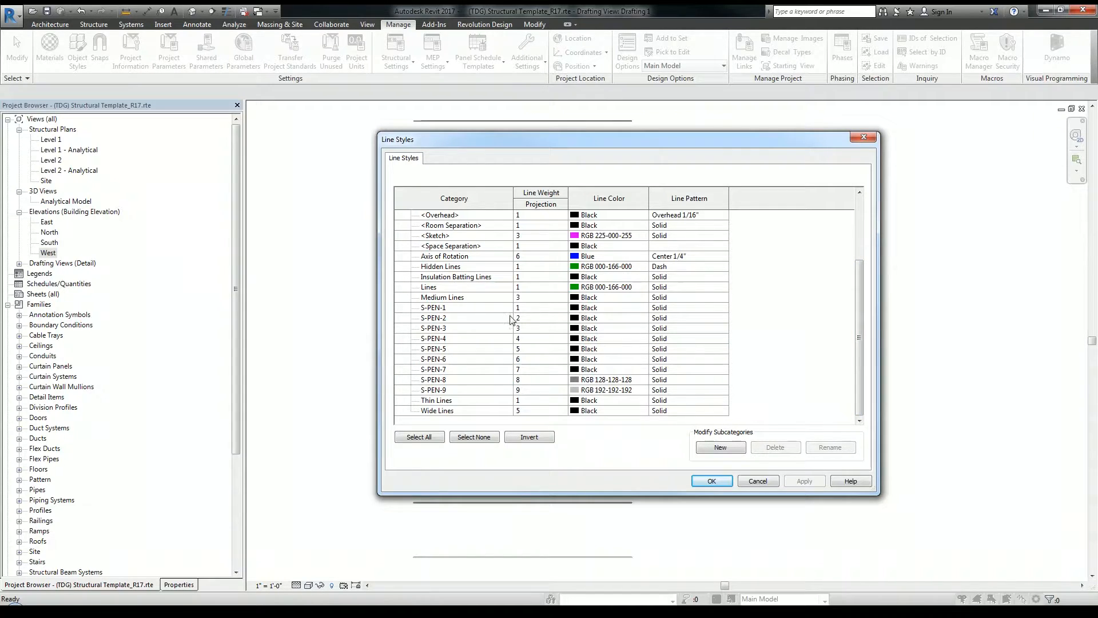
click(722, 447)
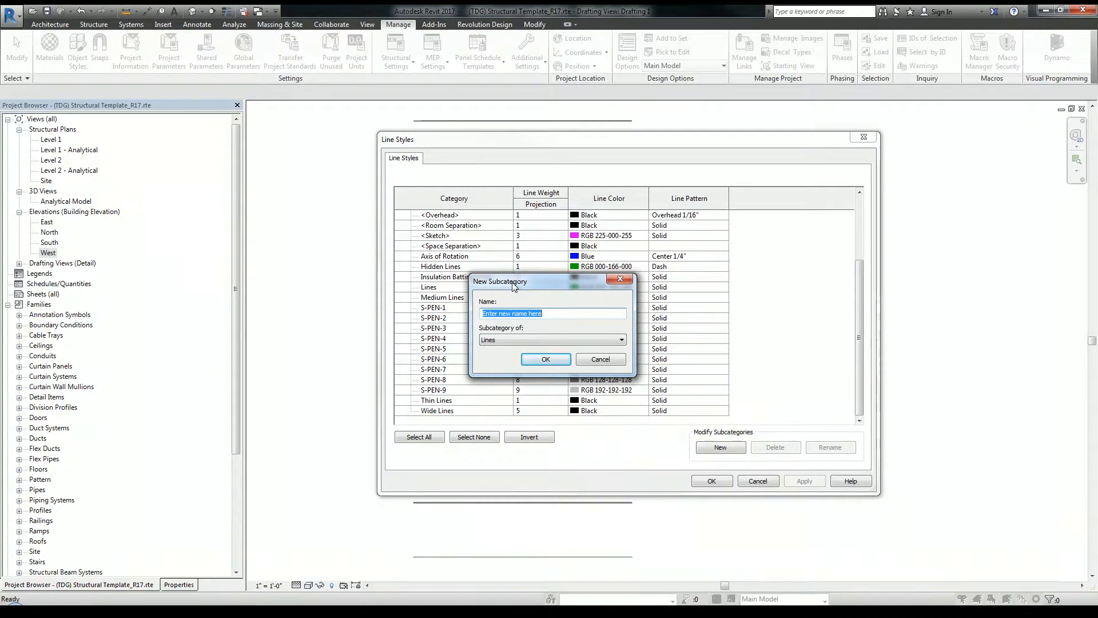
text(S-PEN-1 (HIDDEN)
text())
click(546, 359)
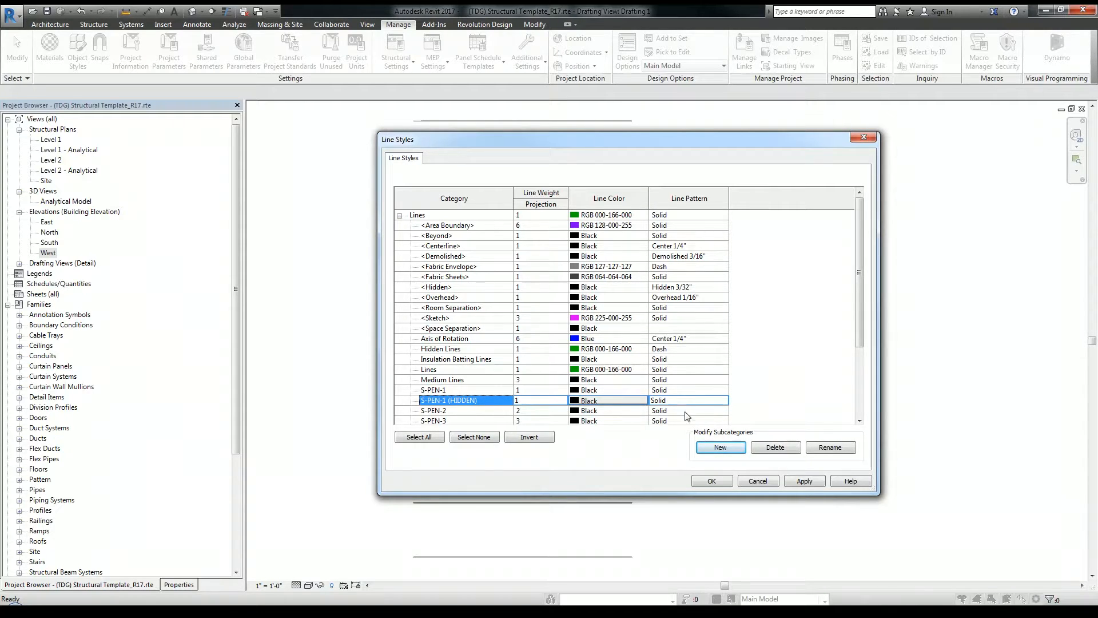
Step: Set the line pattern of S-PEN-1 (HIDDEN) to Hidden 1/8" and apply the change
click(695, 400)
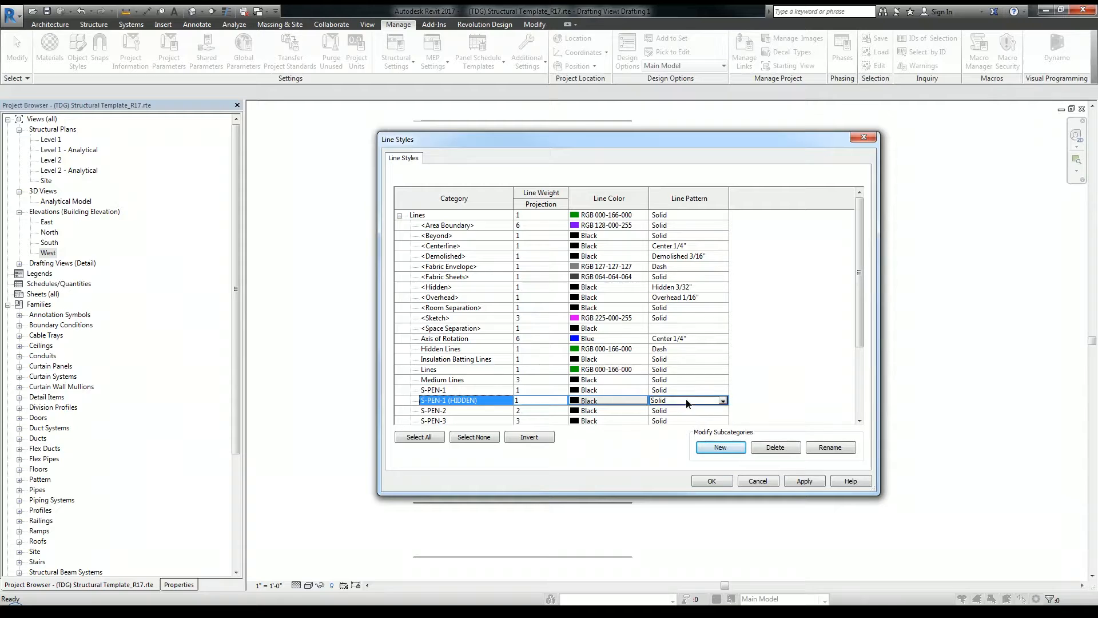
click(723, 400)
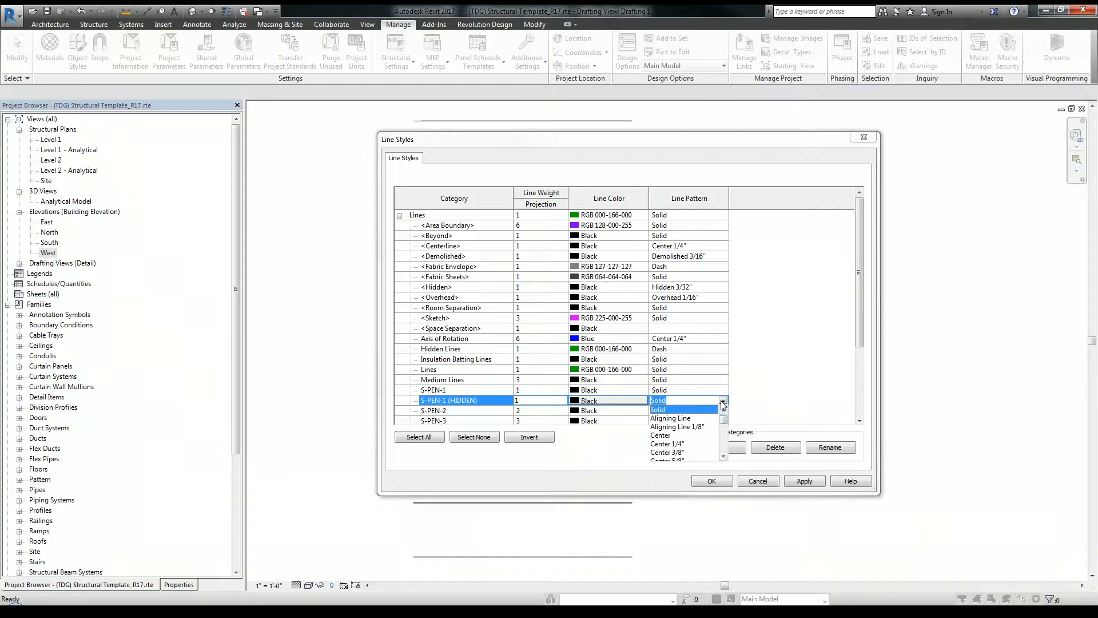
mouse_move(724, 420)
mouse_down()
mouse_move(719, 453)
mouse_move(730, 412)
mouse_up()
click(688, 402)
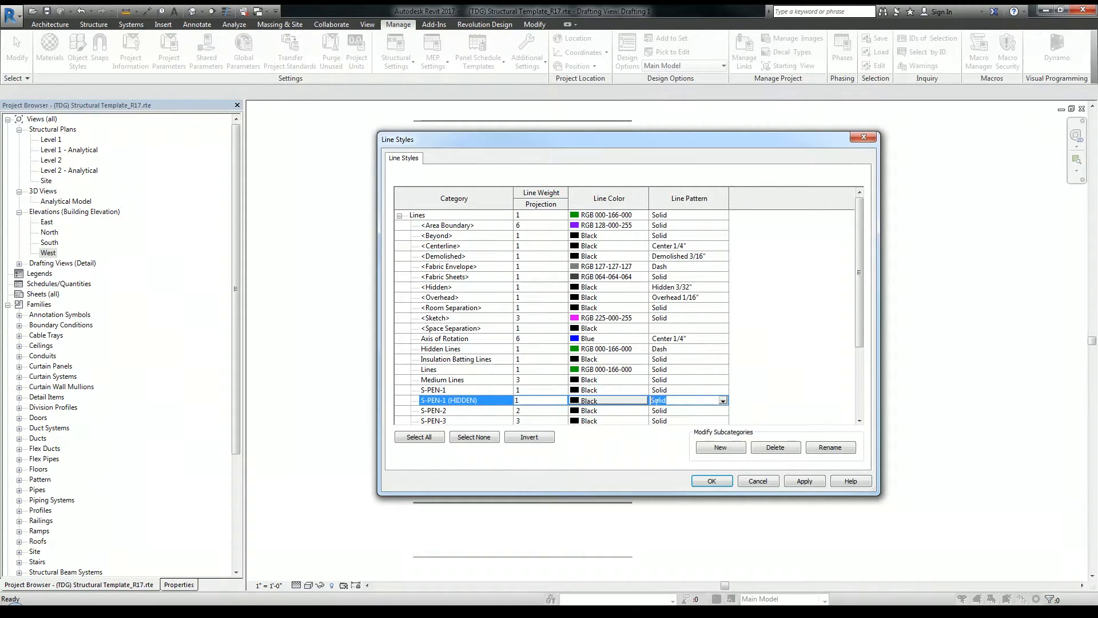
text(Hidden)
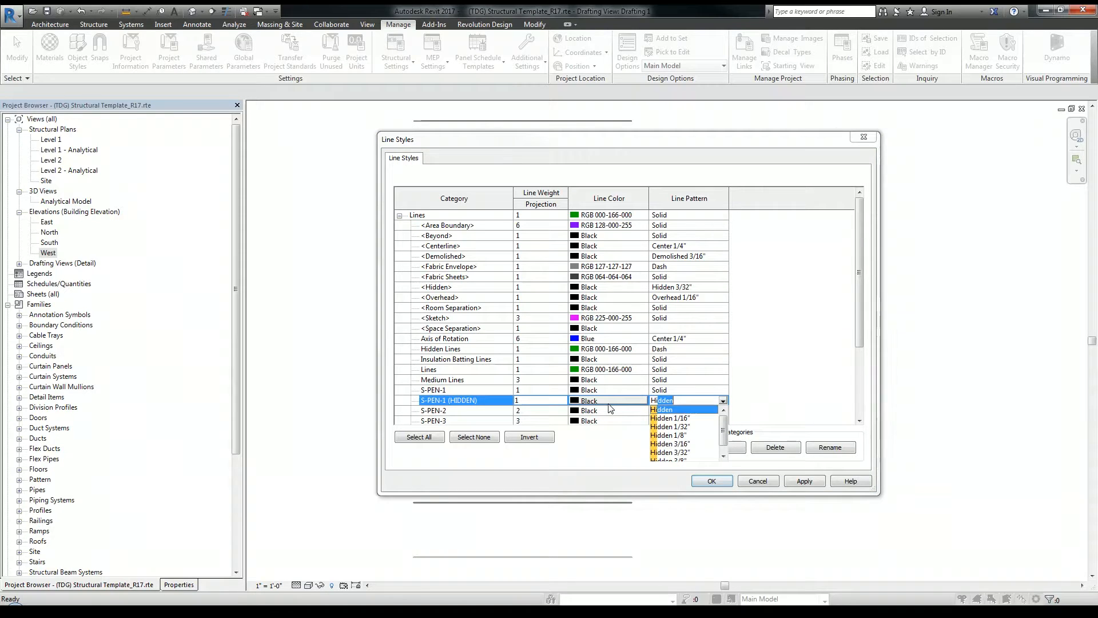
click(680, 436)
drag(862, 337, 858, 371)
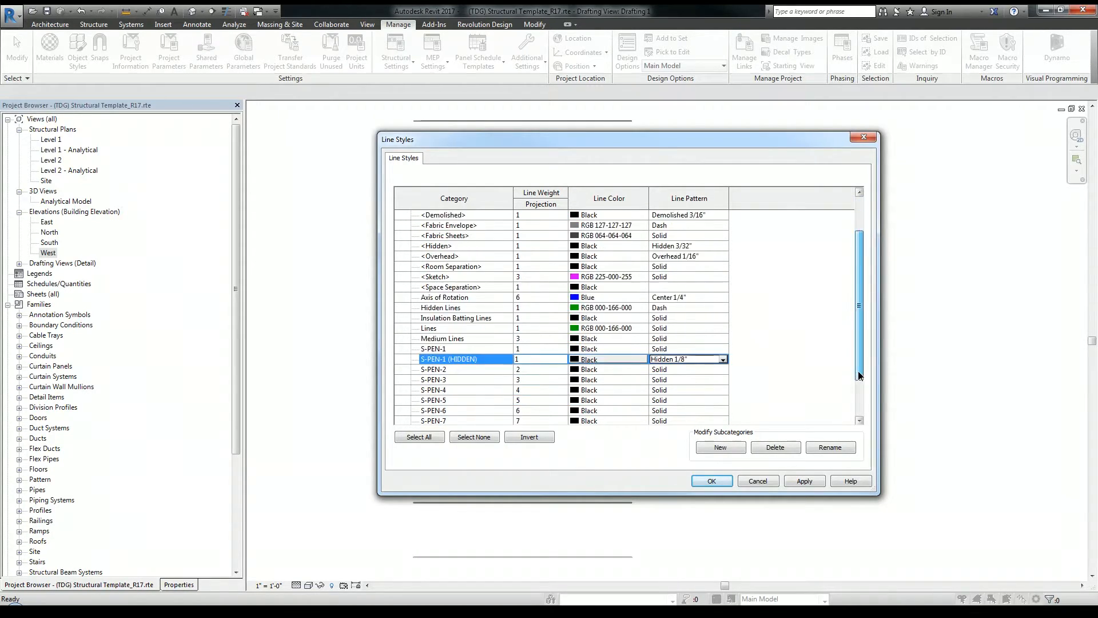
click(804, 480)
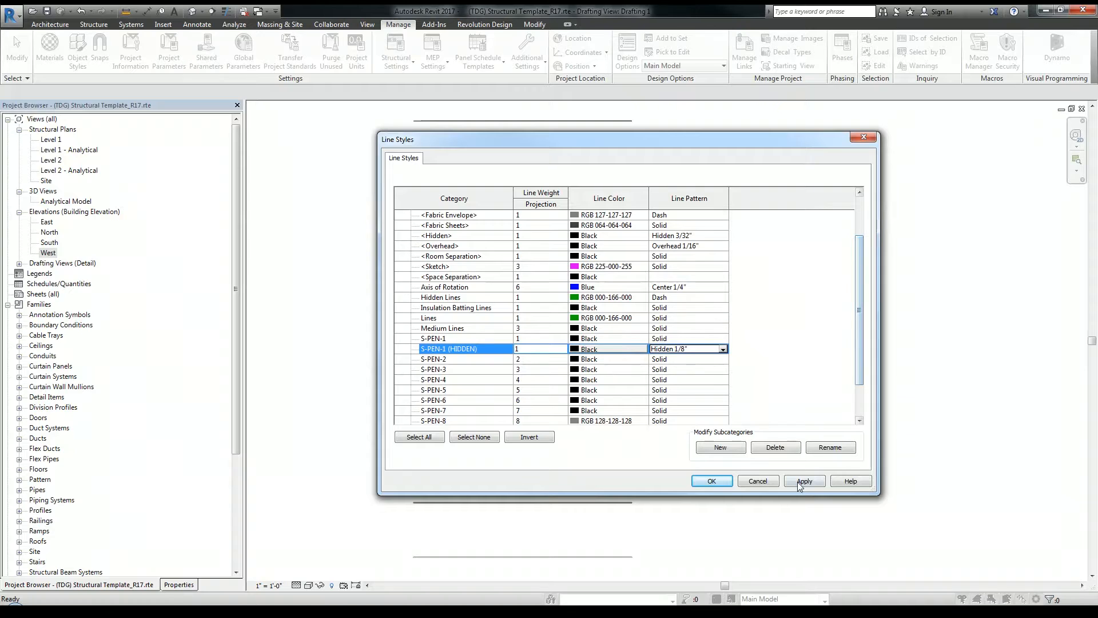
Step: Add a line style subcategory of Lines named S-PEN-1 (CENTERLINE)
click(720, 447)
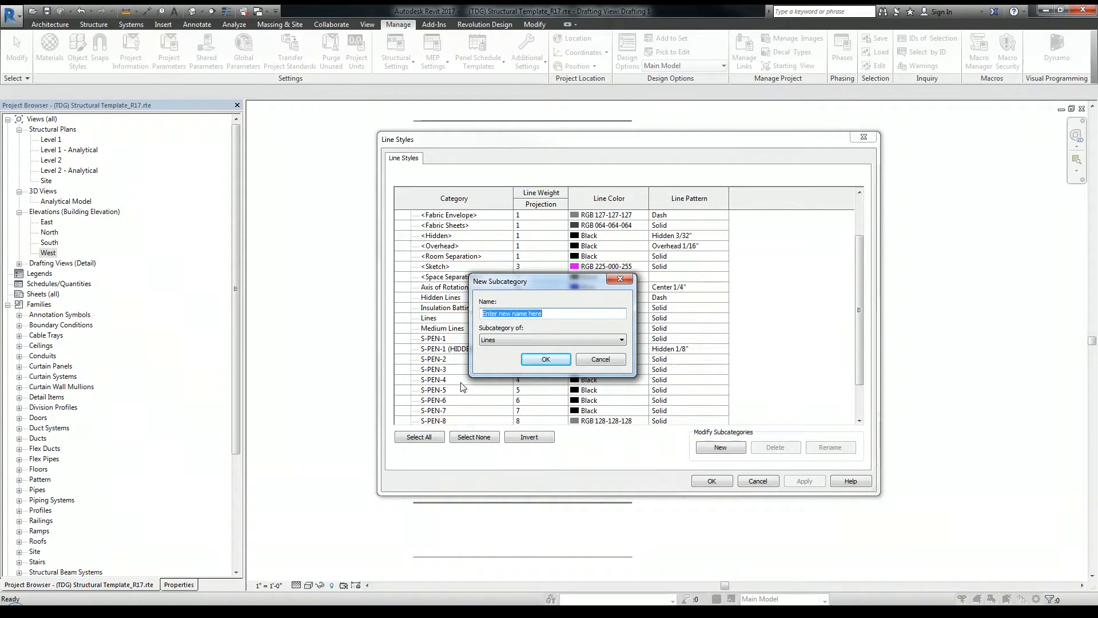
text(S-PEN-1 (CENTERLINE))
key(Return)
Step: Set the line pattern of S-PEN-1 (CENTERLINE) to Center 1/4", apply it and close the line styles
click(537, 401)
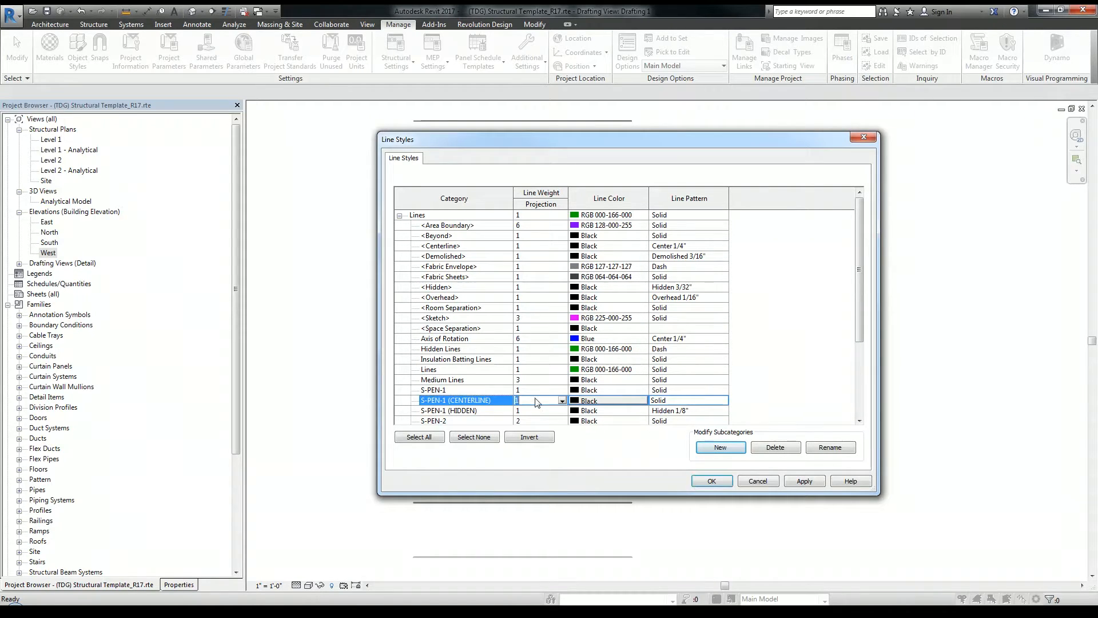
click(670, 400)
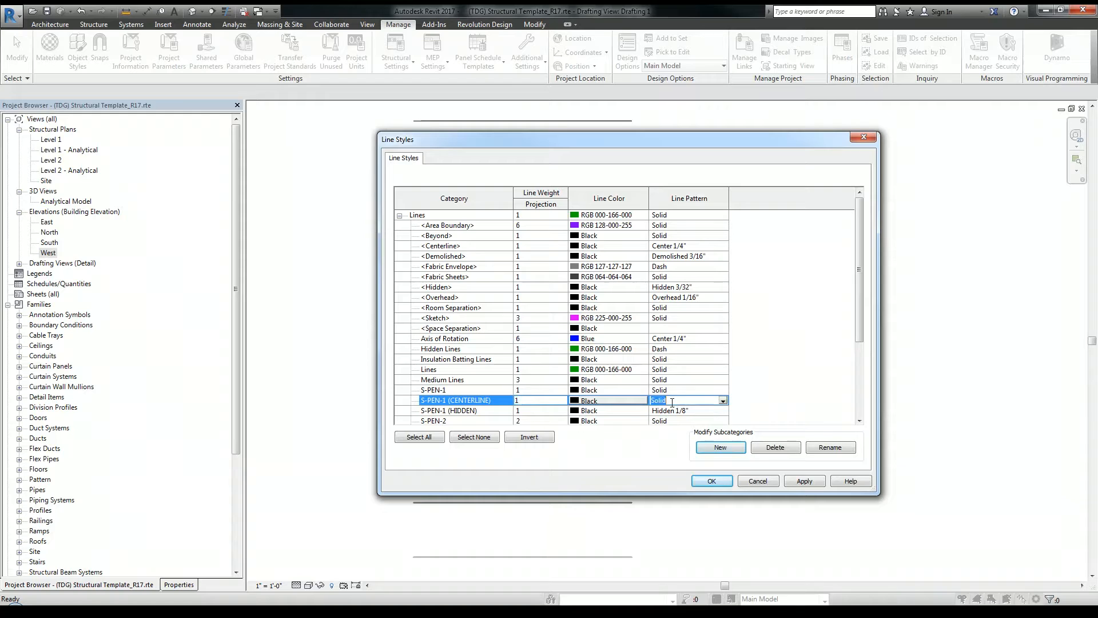
text(Center)
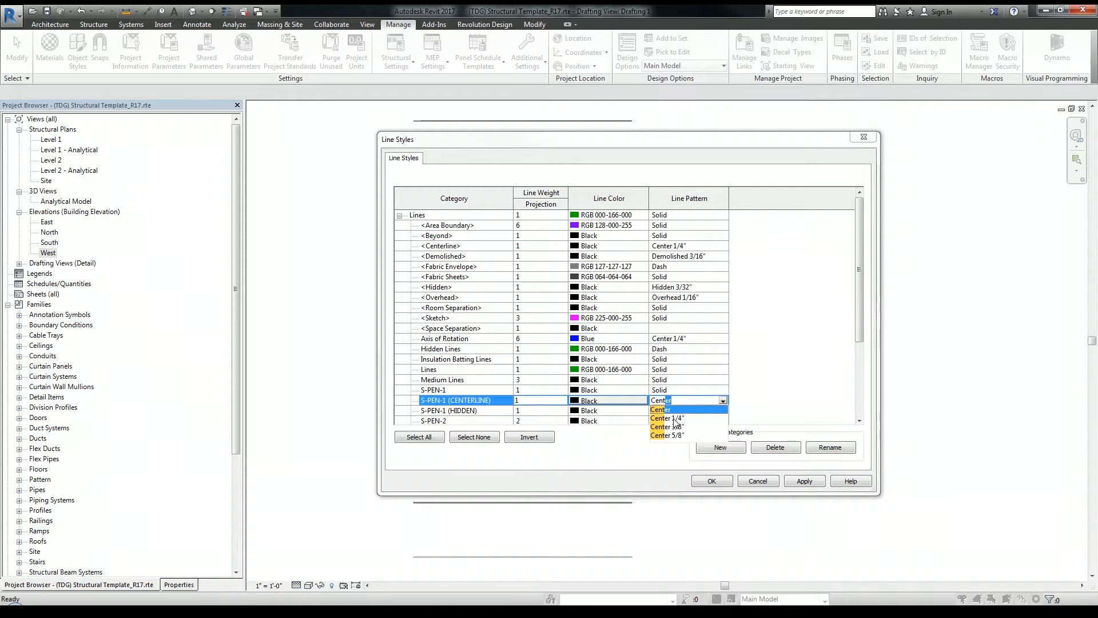
click(673, 418)
click(811, 479)
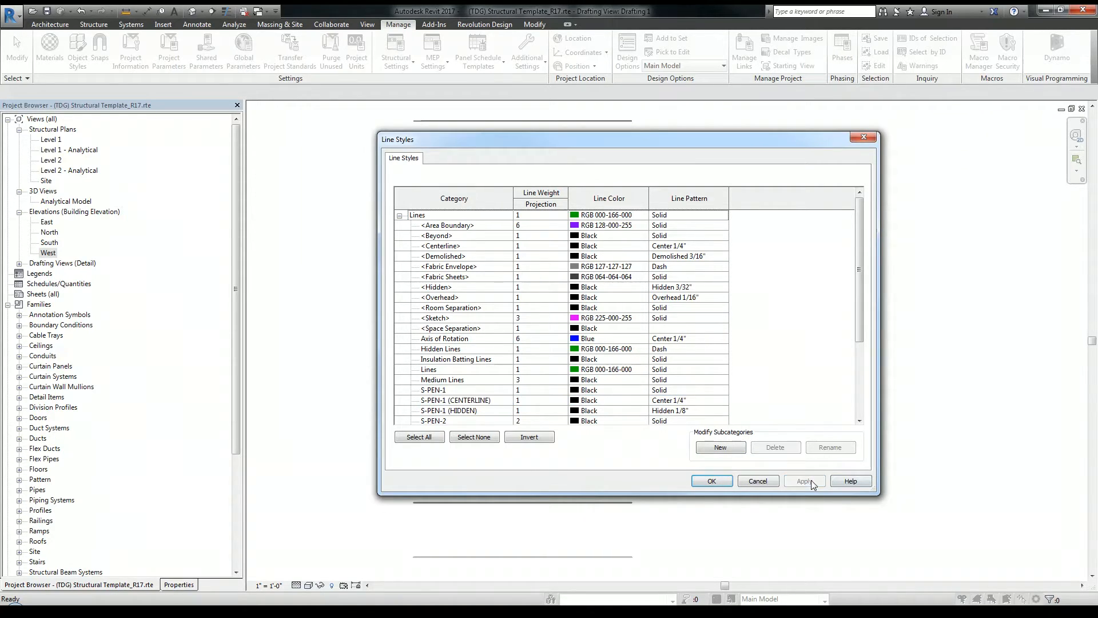
click(709, 481)
Step: Draw a 2' horizontal detail line in the S-PEN-1 (CENTERLINE) style beside the topmost sample line, aligned with it
middle_drag(861, 340, 843, 373)
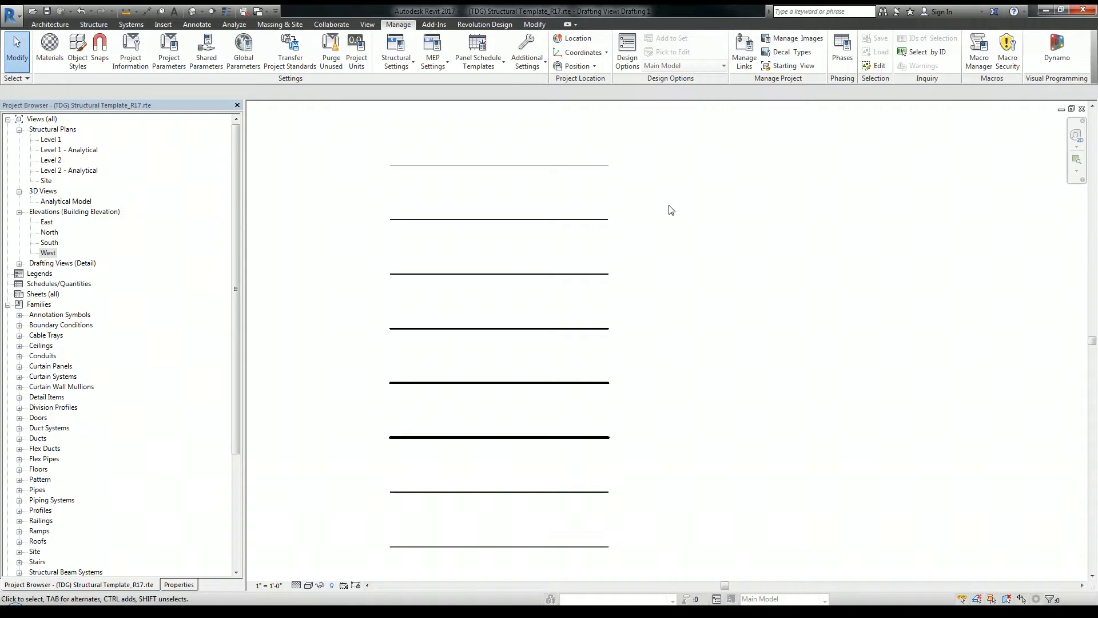
key(d)
key(l)
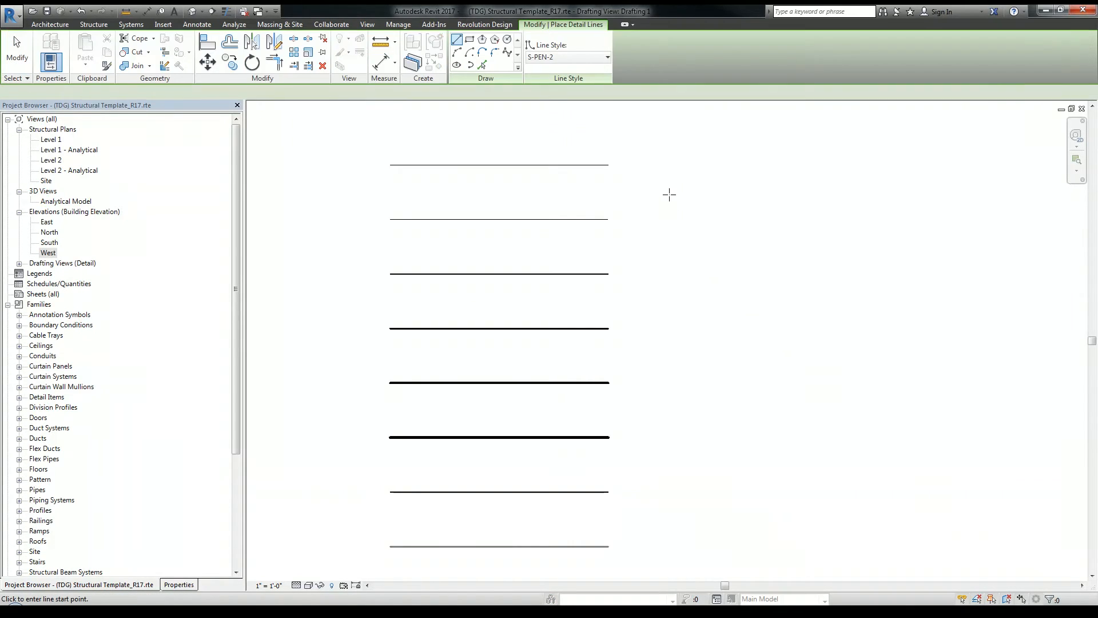
click(569, 57)
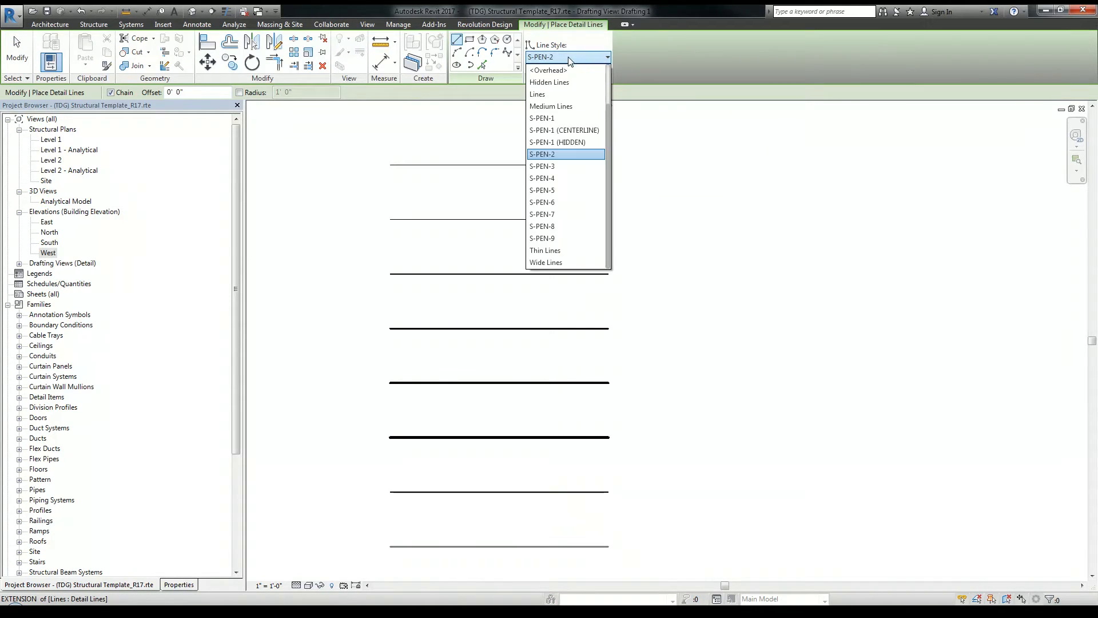
click(567, 131)
click(683, 164)
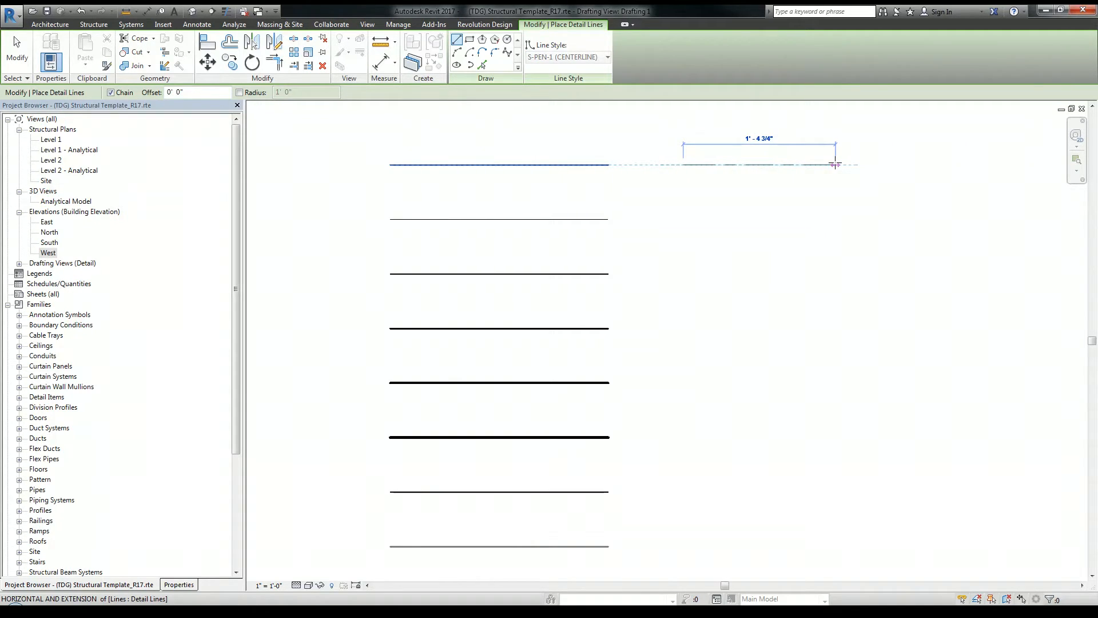
text(2)
key(Return)
key(Escape)
key(Escape)
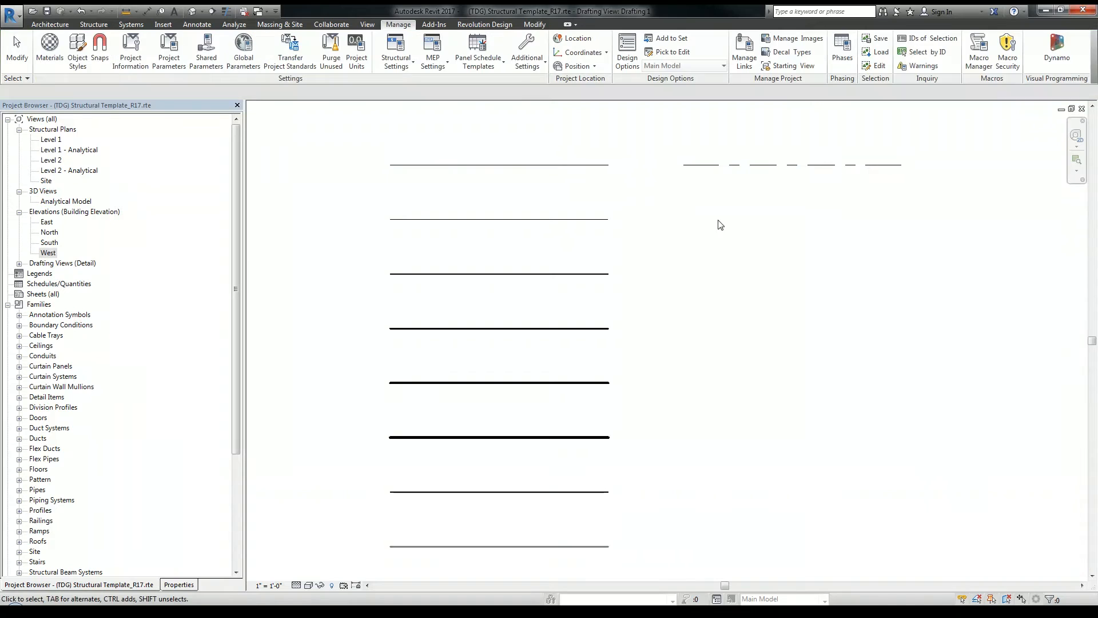
Step: Copy the centerline sample straight down 6" so it aligns with the second sample line
click(758, 166)
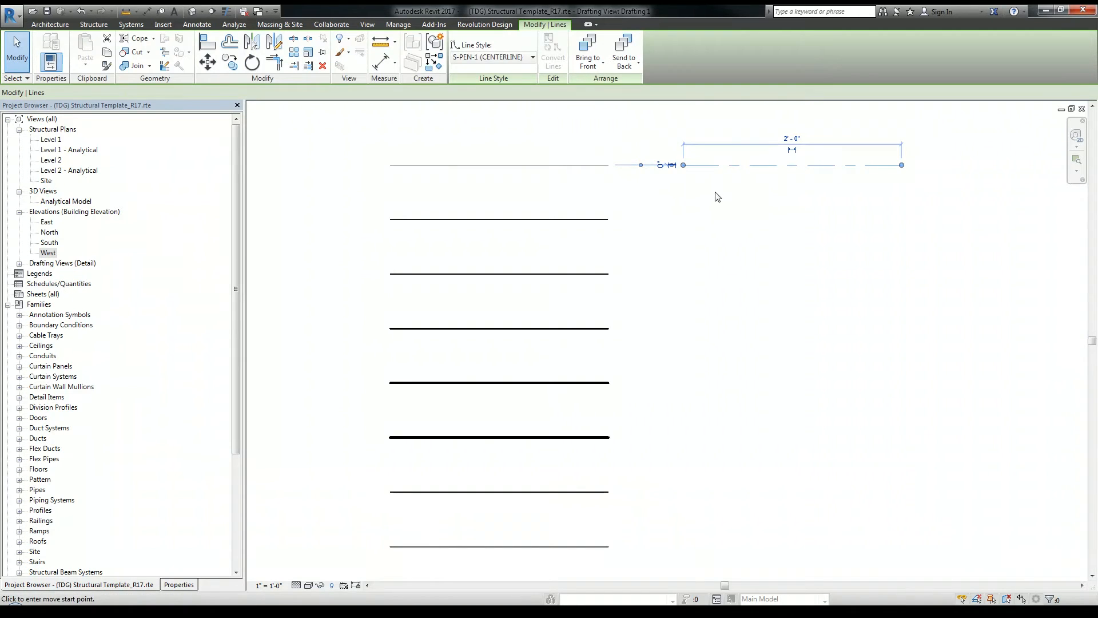
key(c)
key(o)
click(608, 165)
click(607, 220)
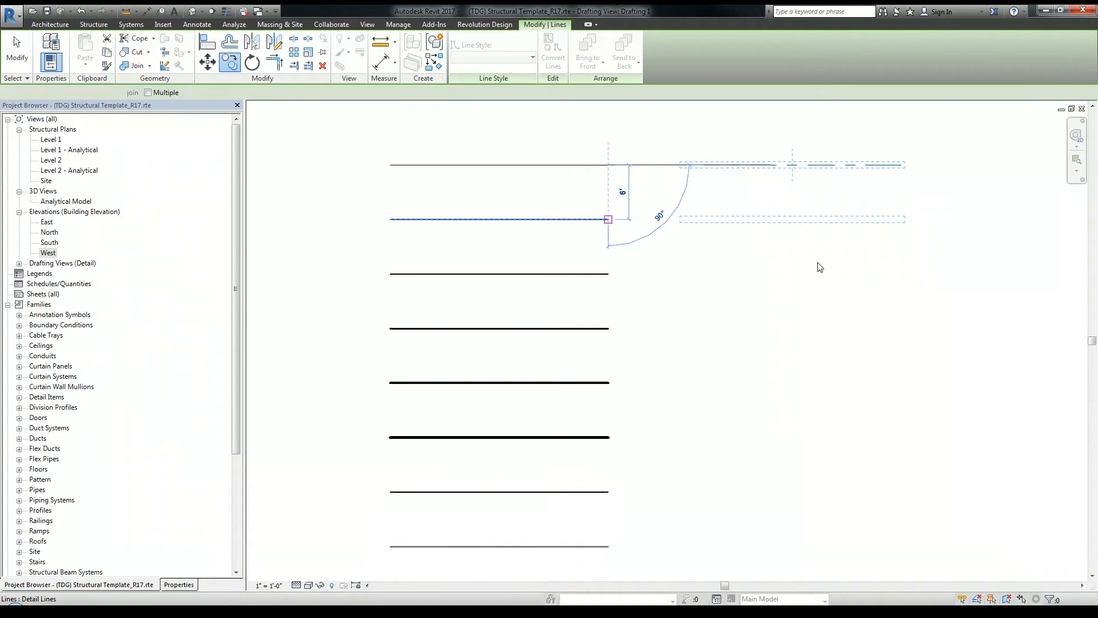
key(Escape)
Step: Change the copied line's style to S-PEN-1 (HIDDEN)
drag(860, 247, 735, 193)
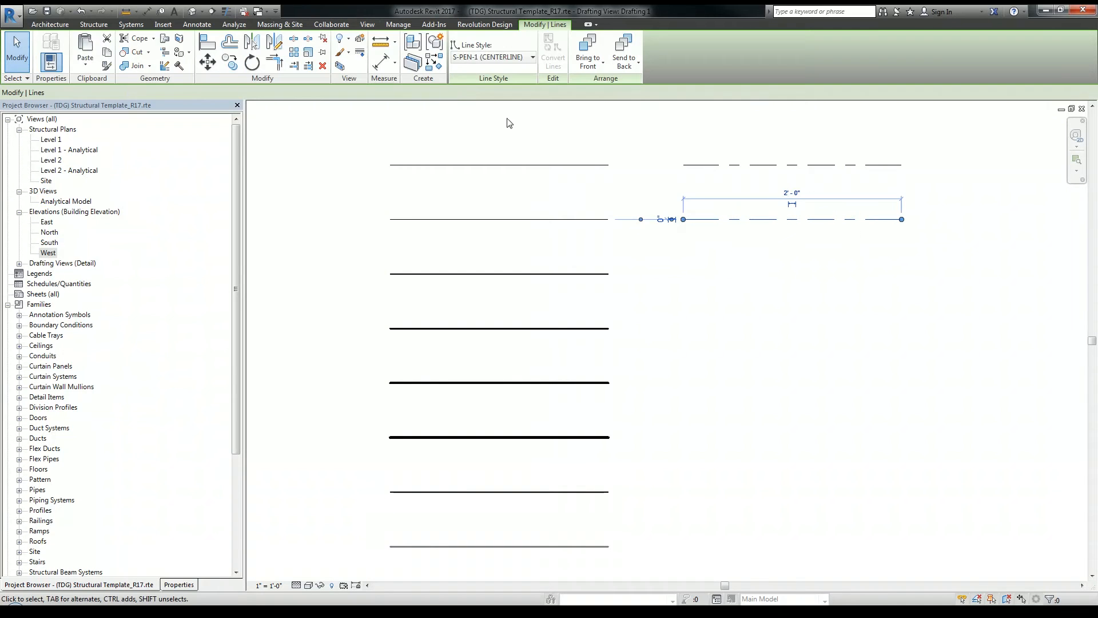
click(502, 57)
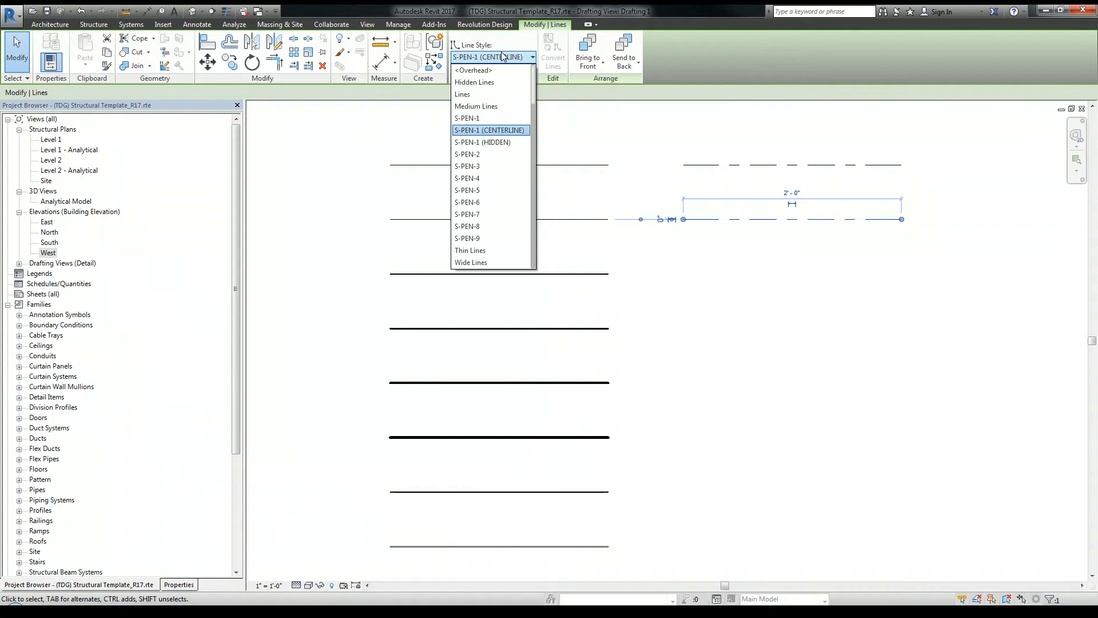
click(498, 142)
click(809, 308)
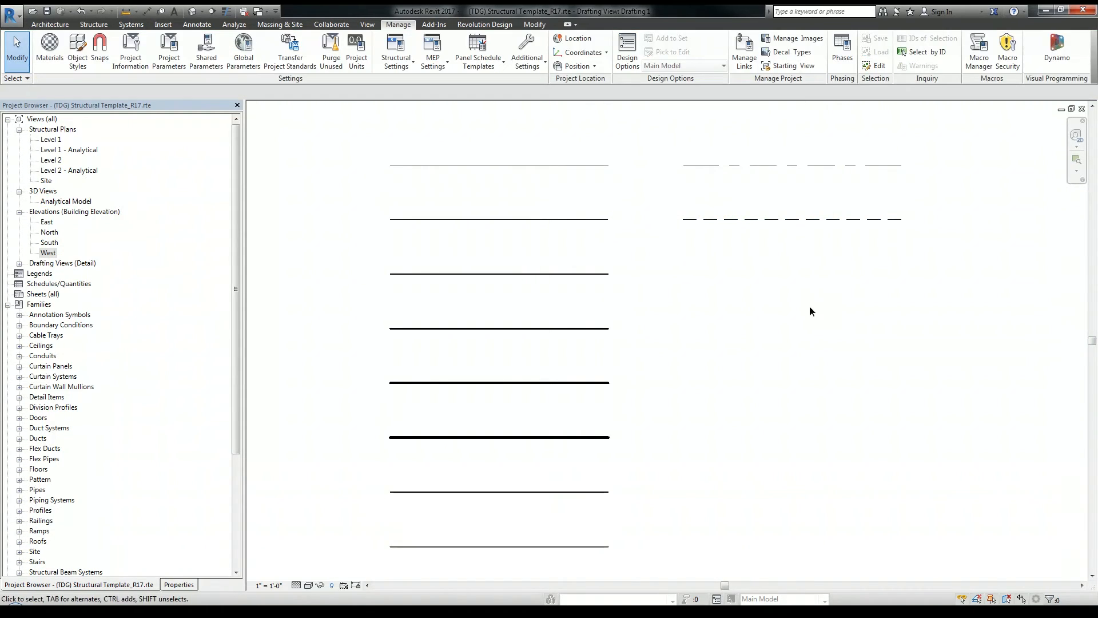
middle_drag(810, 307, 830, 265)
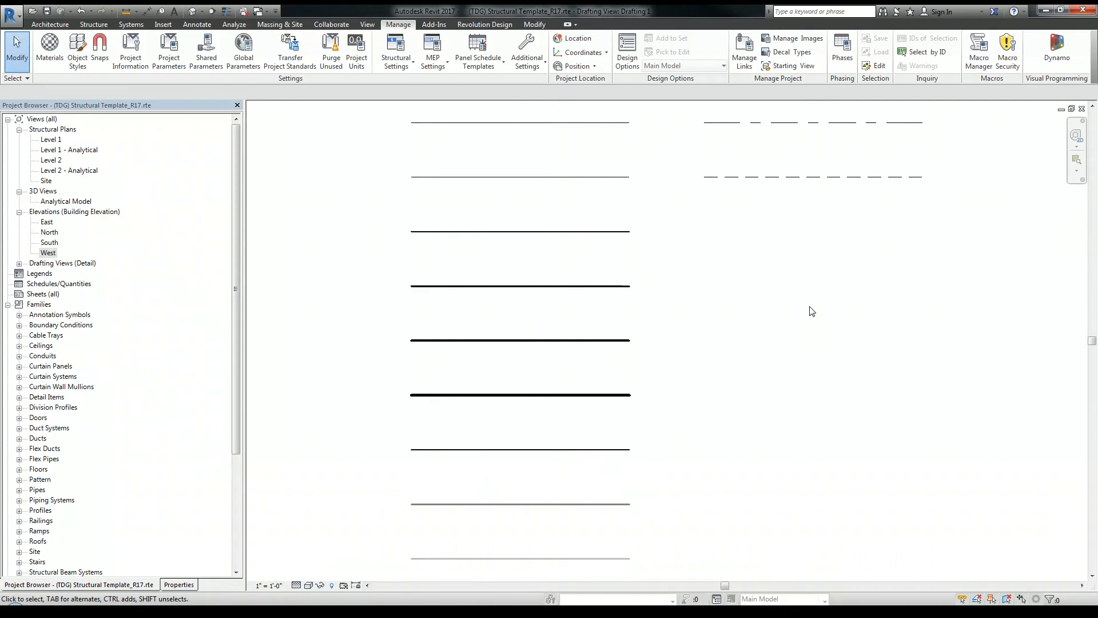